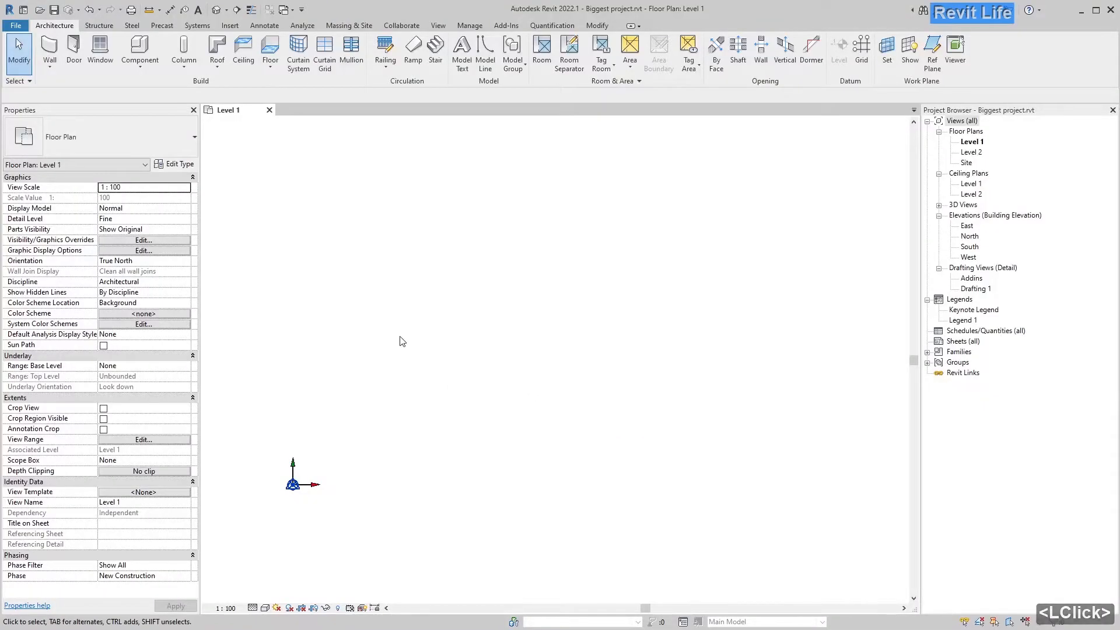
# Step: Create a new in-place mass named Facade in the Level 1 floor plan
pyautogui.middleClick(392, 346)
pyautogui.click(229, 25)
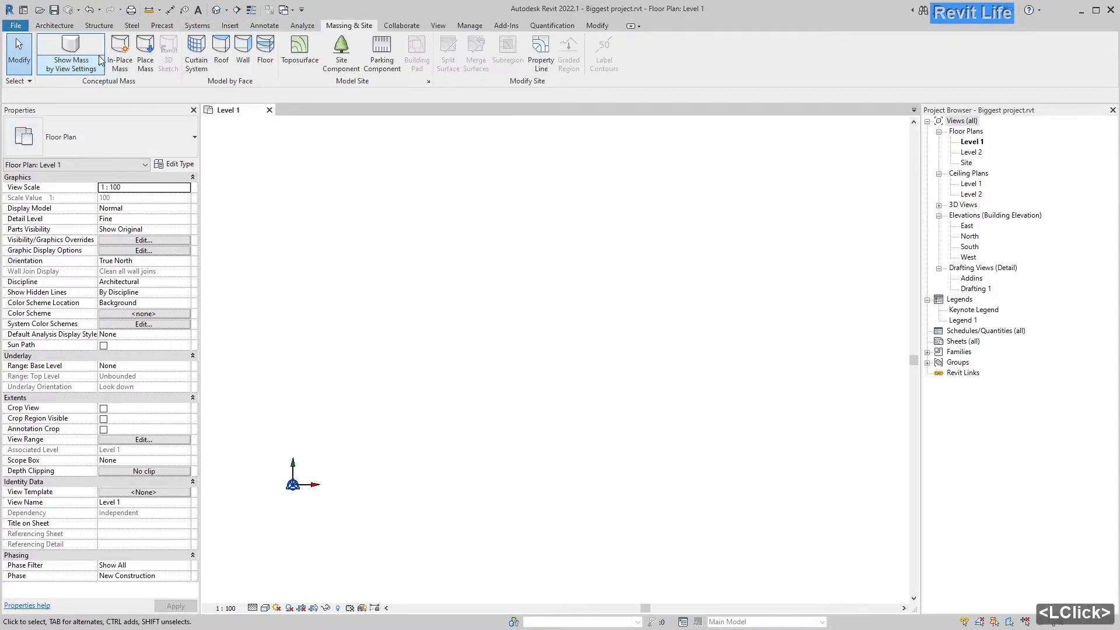
pyautogui.click(120, 53)
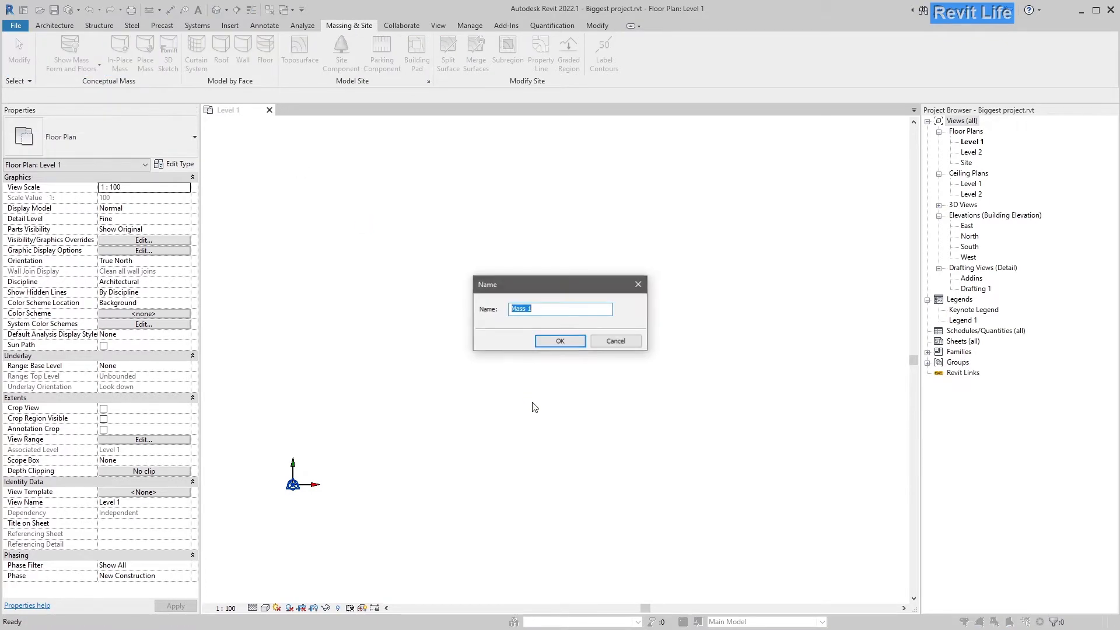
pyautogui.write('Facade')
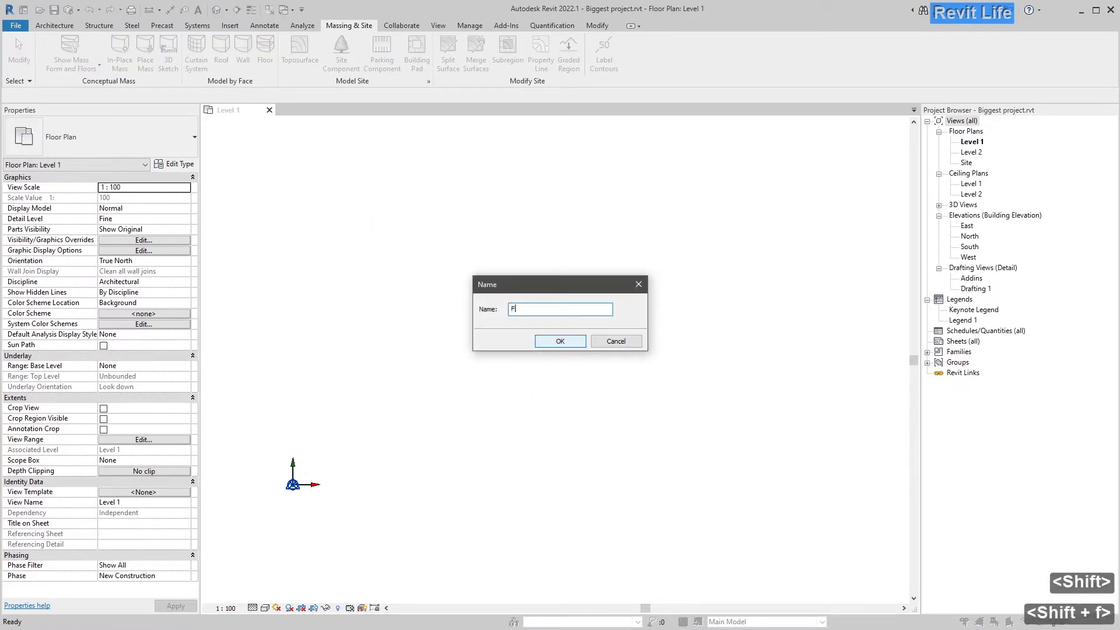
pyautogui.click(553, 342)
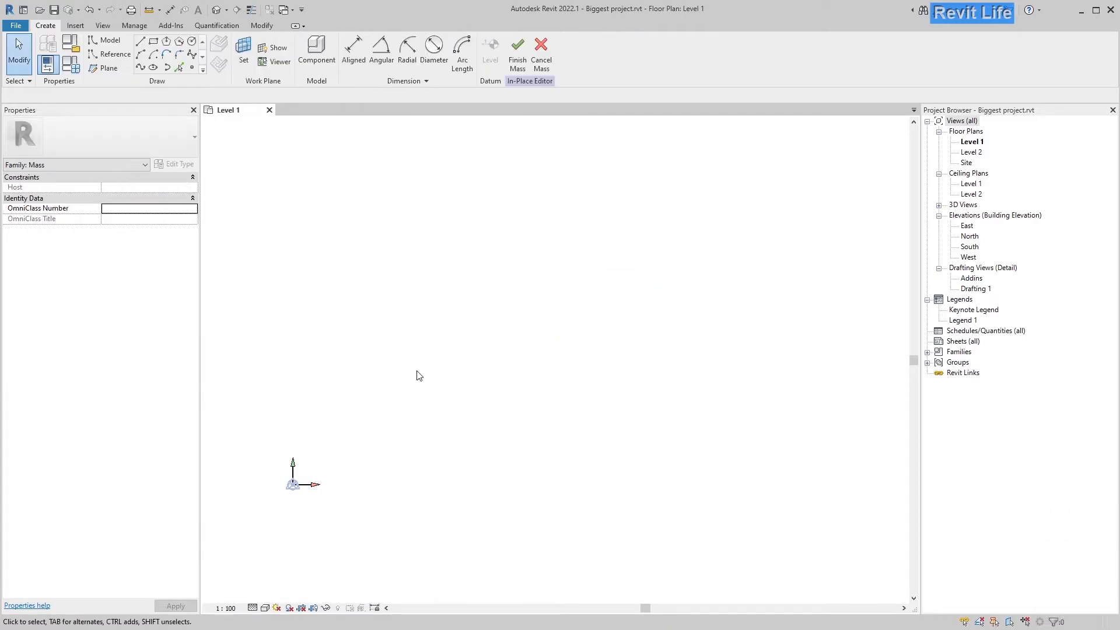
# Step: Draw a horizontal model line 20000 mm long, starting just below and beside the origin on Level 1
pyautogui.click(140, 44)
pyautogui.scroll(-10, 492, 394)
pyautogui.scroll(-2, 492, 395)
pyautogui.scroll(6, 458, 423)
pyautogui.click(431, 411)
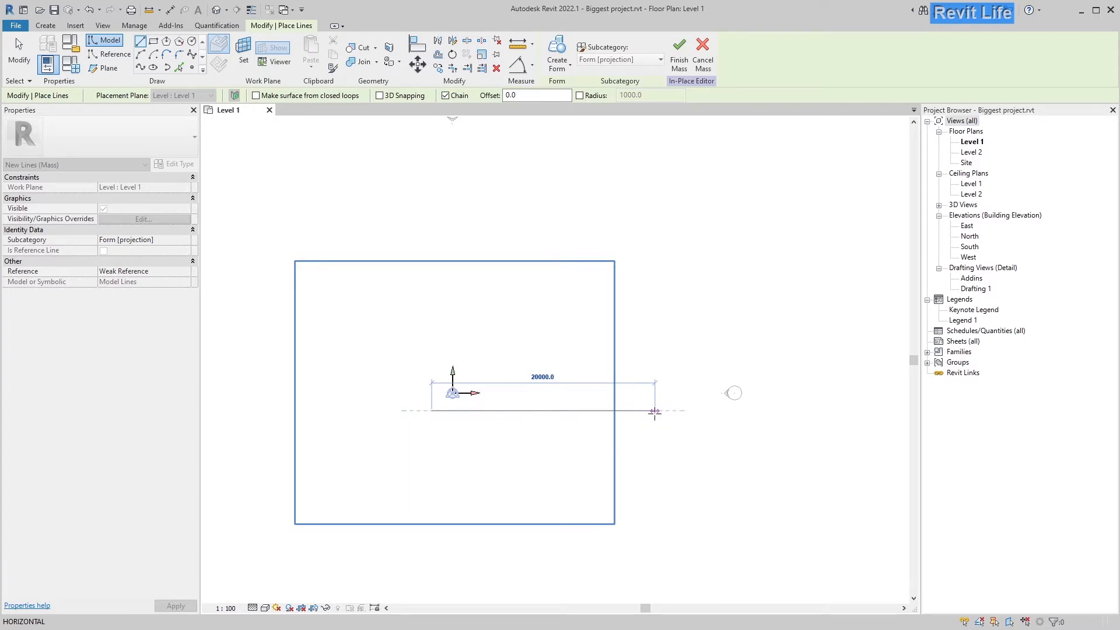
pyautogui.click(654, 411)
pyautogui.press('Escape')
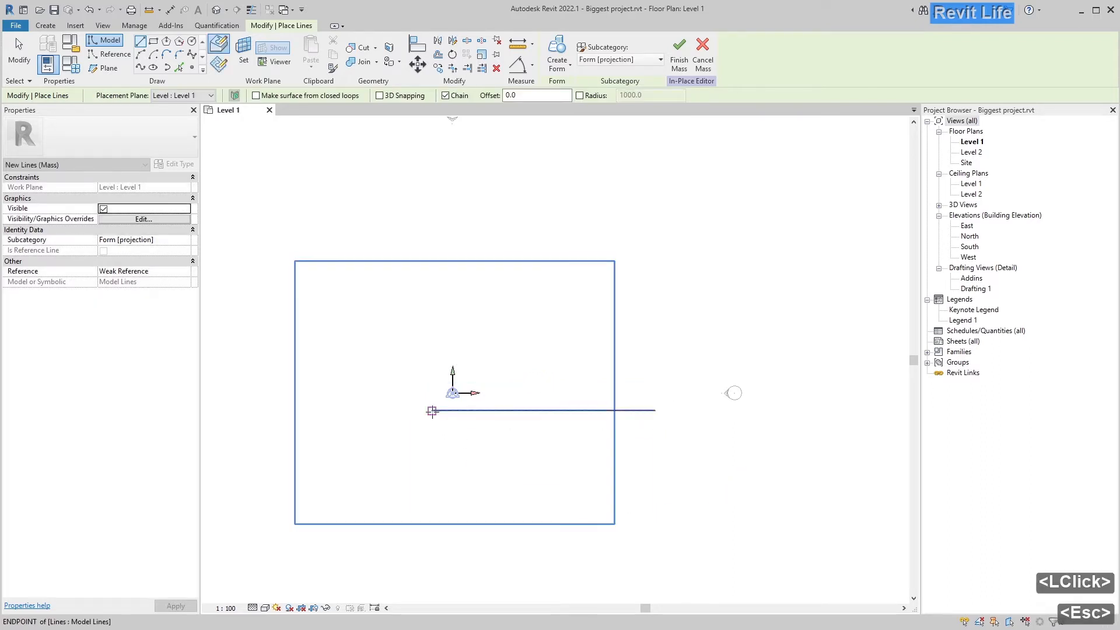
# Step: Draw a 5000 mm vertical model line upward from the horizontal line's left endpoint
pyautogui.click(432, 411)
pyautogui.write('500')
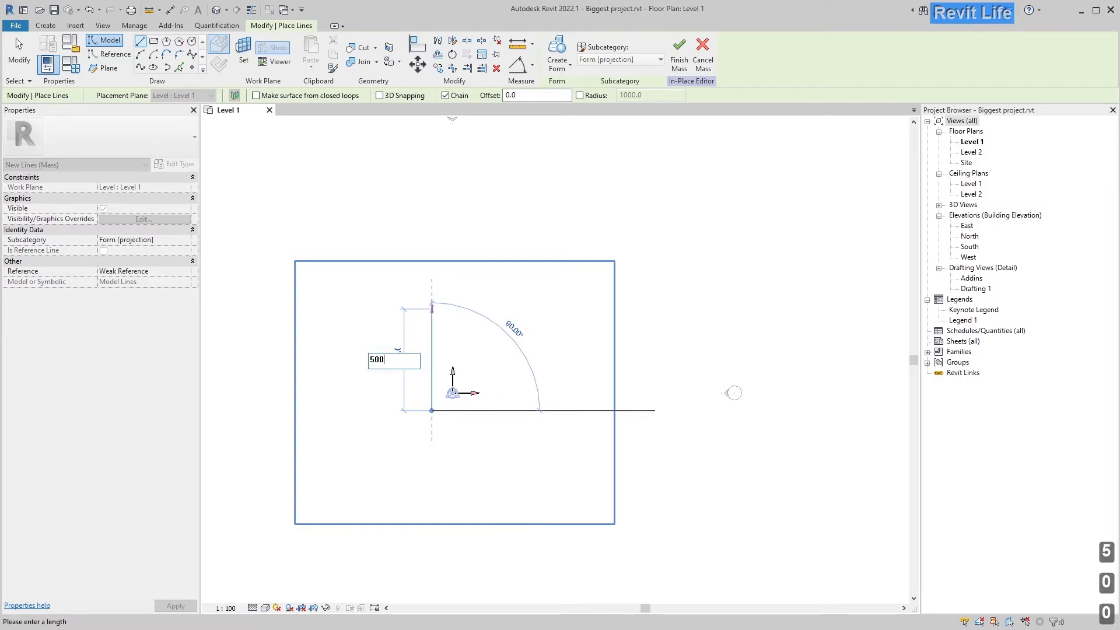
pyautogui.write('0')
pyautogui.press('Return')
pyautogui.press('Escape')
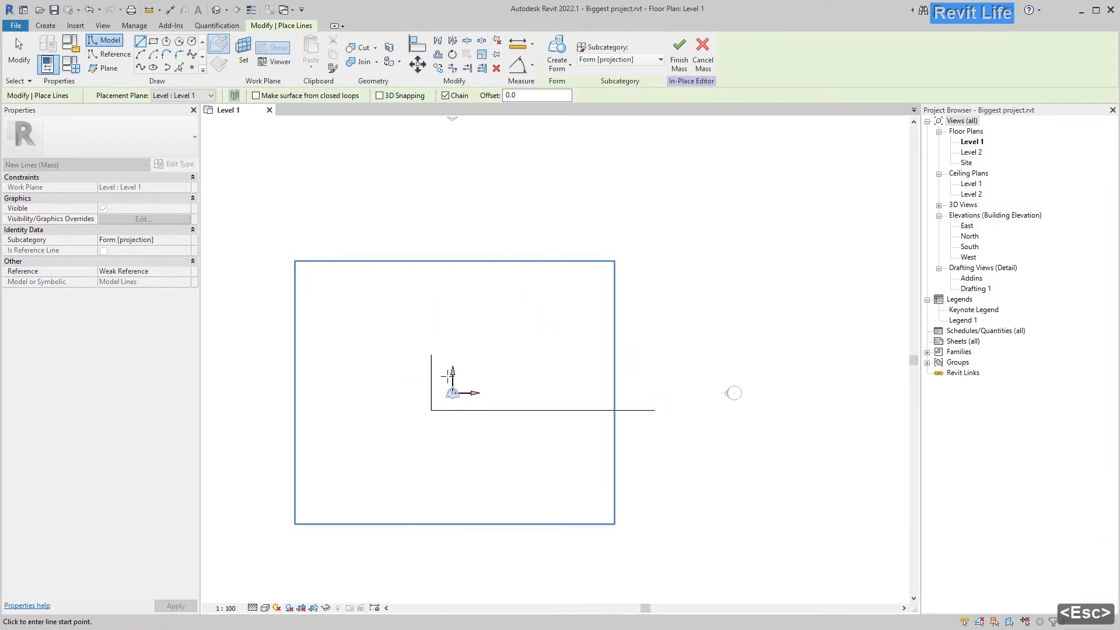
pyautogui.scroll(8, 445, 377)
pyautogui.press('Escape')
# Step: Round the corner between the vertical and horizontal lines with a fillet arc of 2000 mm radius
pyautogui.moveTo(445, 380); pyautogui.dragTo(409, 387, button='middle')
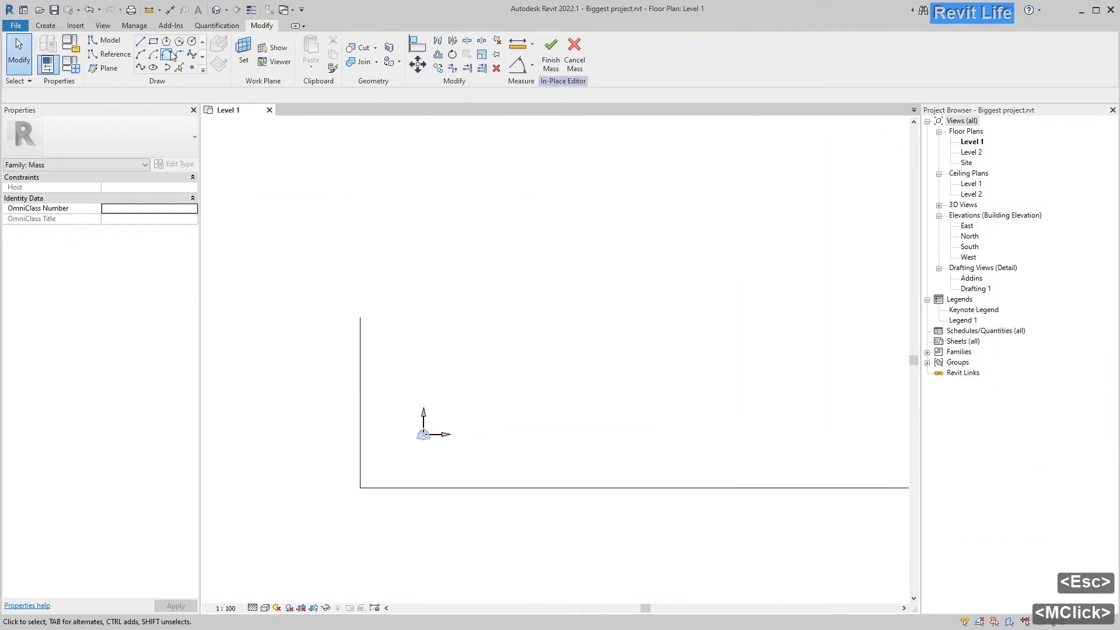
pyautogui.click(166, 54)
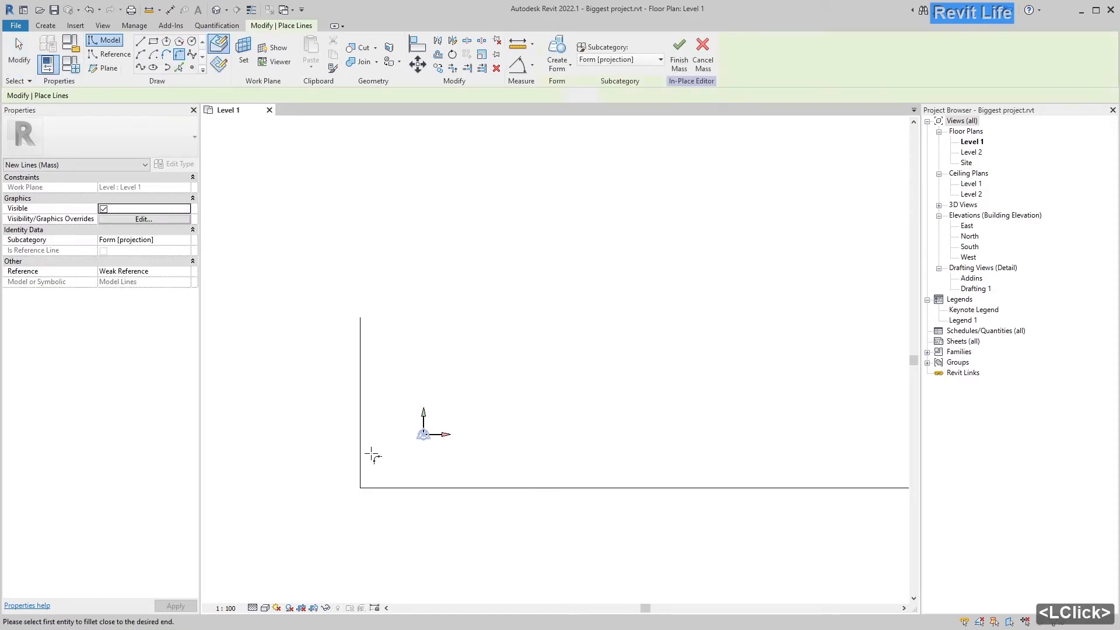
pyautogui.click(388, 487)
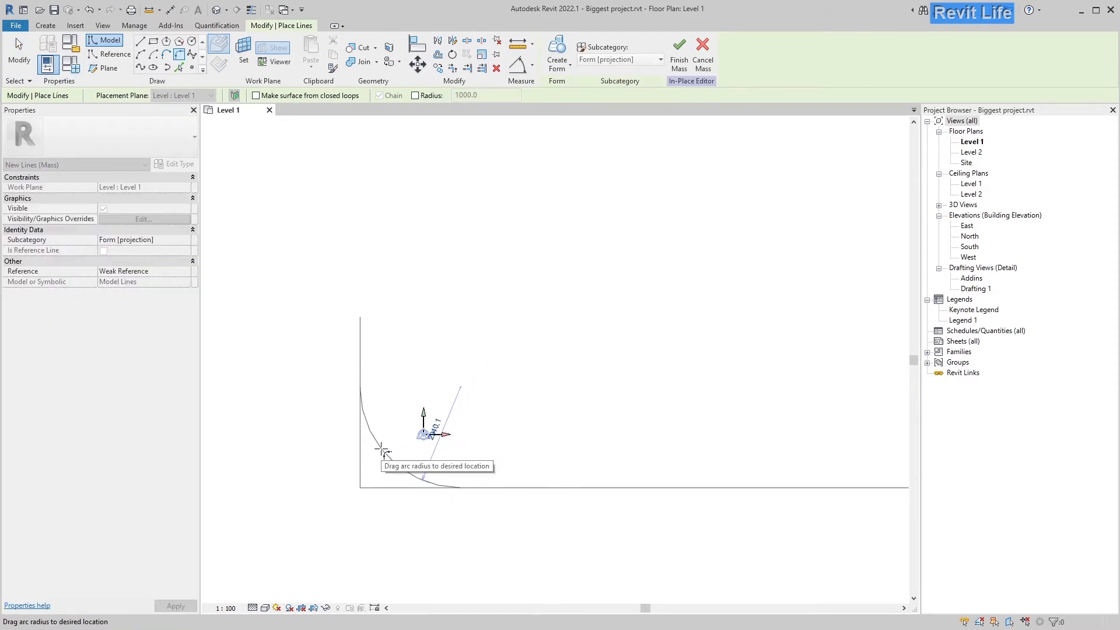
pyautogui.click(382, 455)
pyautogui.write('200')
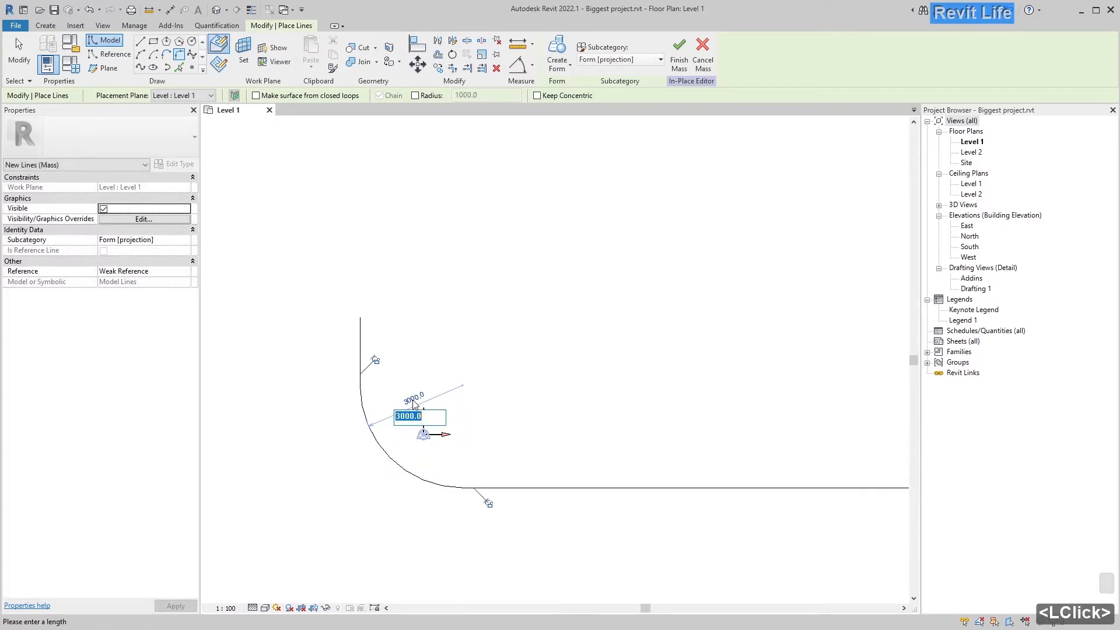
pyautogui.press('Return')
pyautogui.press('Escape')
pyautogui.press('Escape')
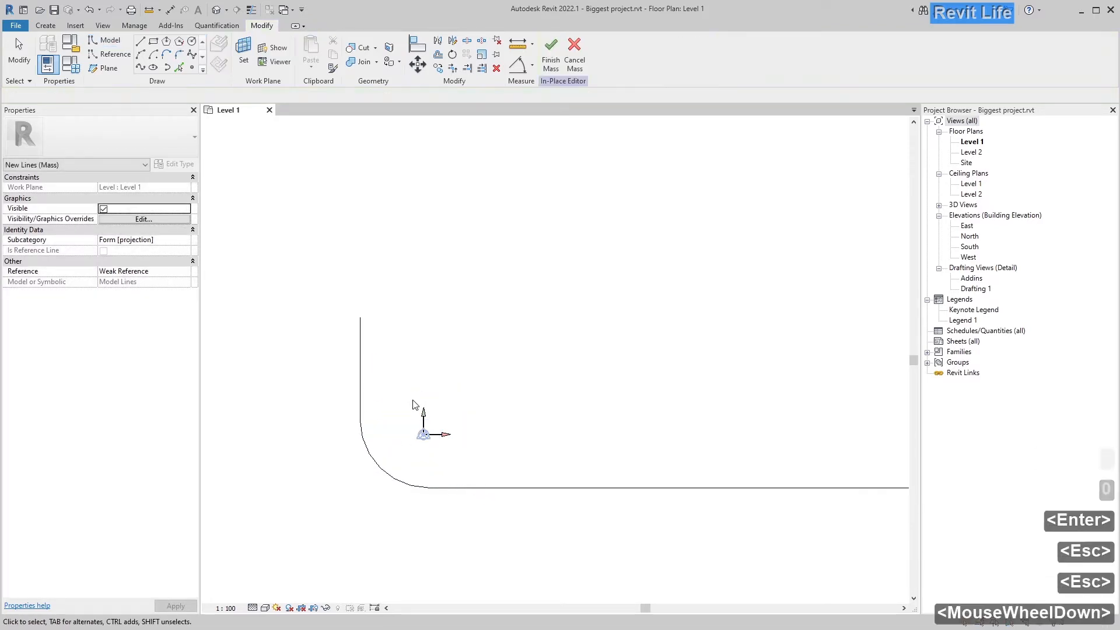
# Step: Open the default 3D view and create a form from the connected line chain
pyautogui.scroll(-1, 450, 395)
pyautogui.moveTo(449, 396); pyautogui.dragTo(403, 418, button='middle')
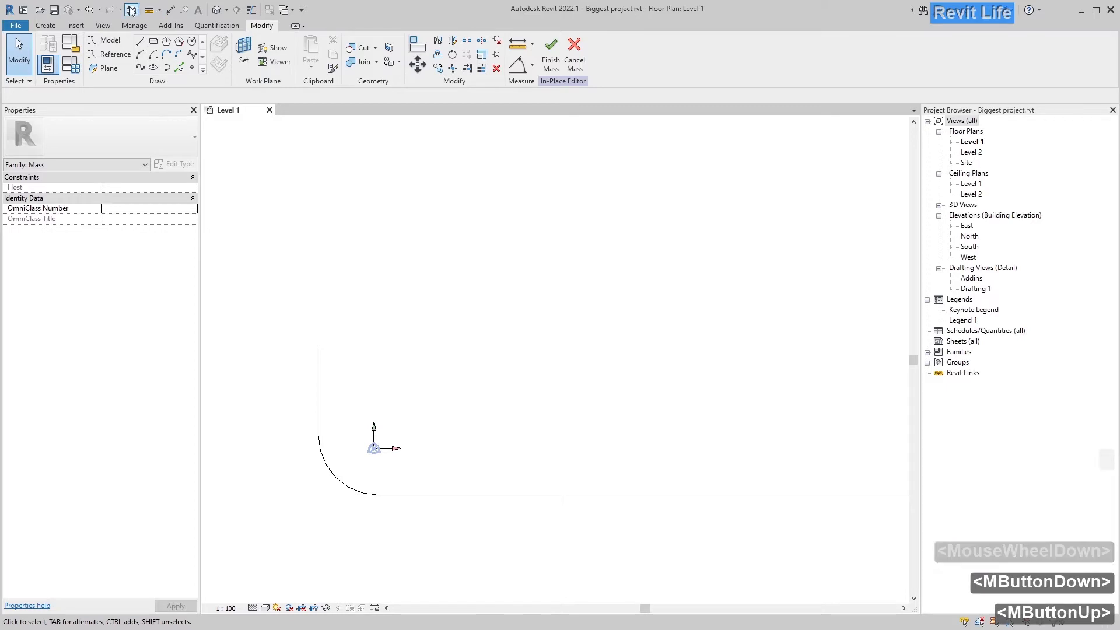
pyautogui.click(216, 10)
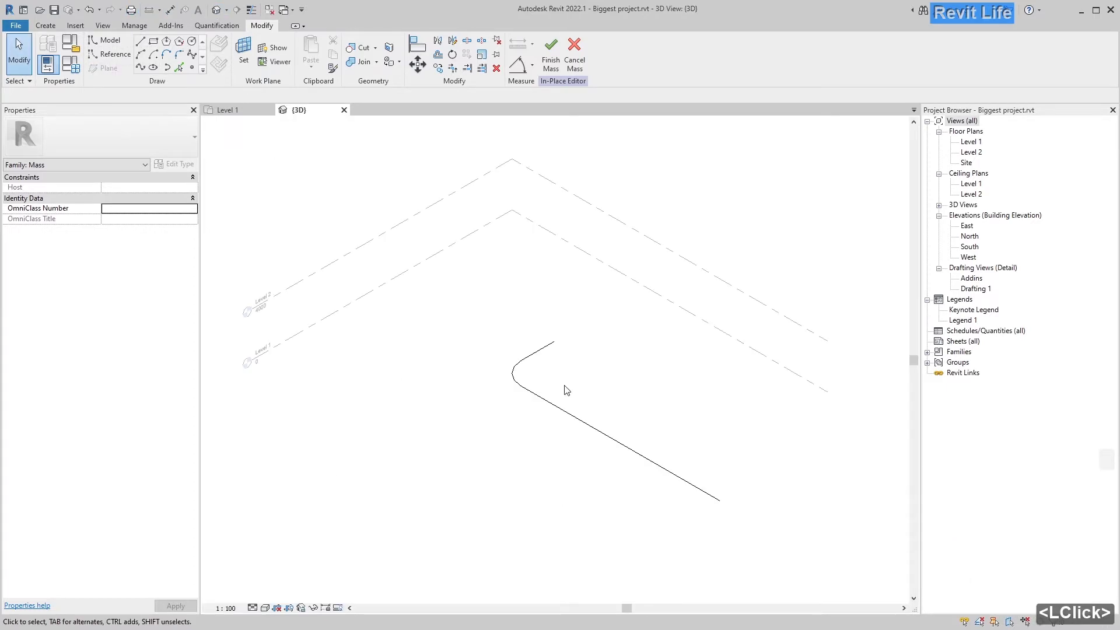
pyautogui.click(585, 374)
pyautogui.moveTo(563, 372); pyautogui.dragTo(470, 370, button='middle')
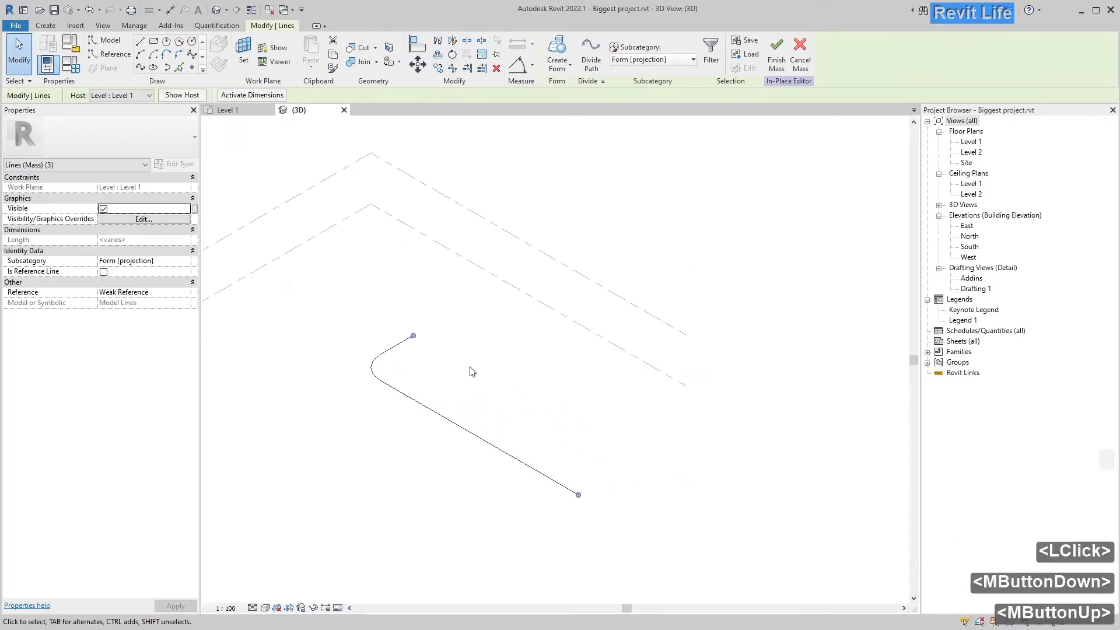
pyautogui.scroll(1, 471, 369)
pyautogui.click(558, 47)
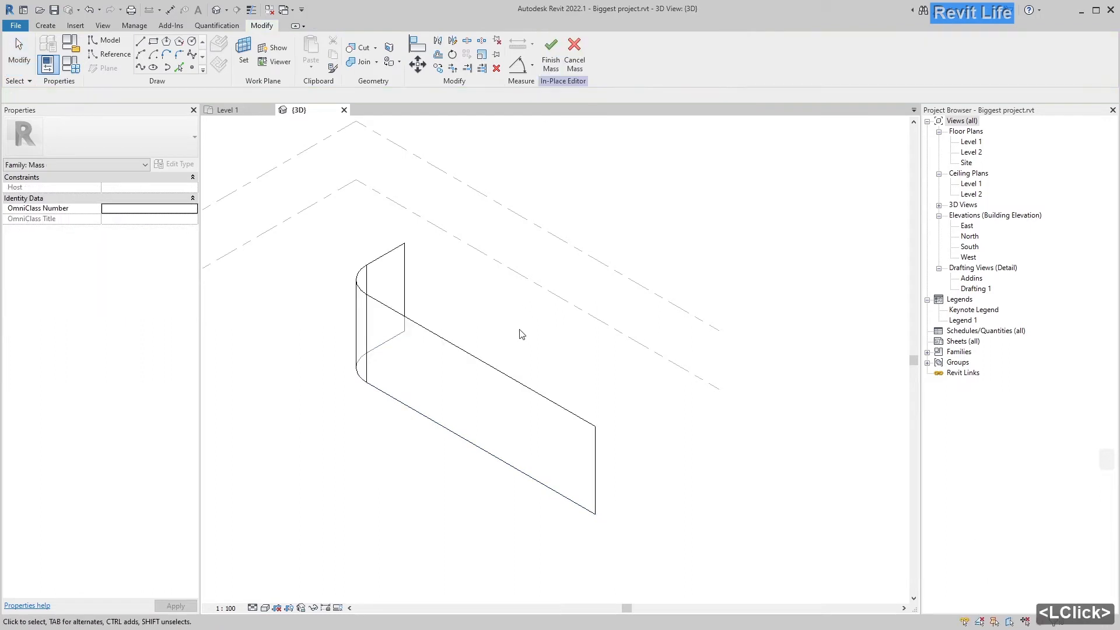
# Step: Divide the form's two flat faces and its curved face into UV-grid surfaces
pyautogui.keyDown('shift'); pyautogui.moveTo(420, 357); pyautogui.dragTo(388, 387, button='middle'); pyautogui.keyUp('shift')
pyautogui.scroll(1, 387, 328)
pyautogui.scroll(1, 387, 329)
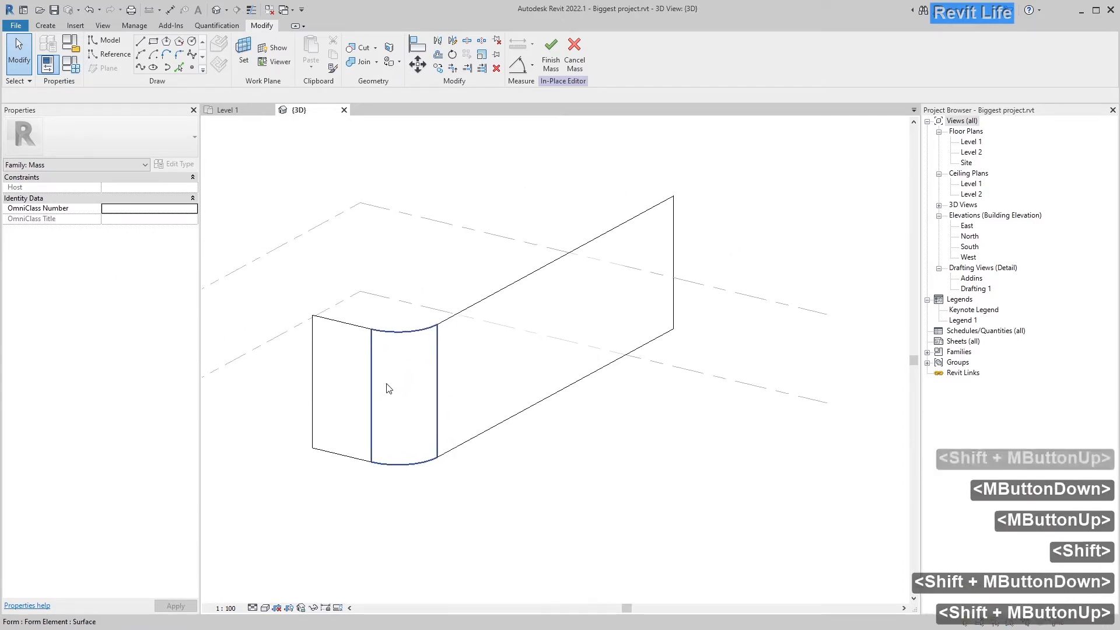
pyautogui.click(388, 387)
pyautogui.click(347, 390)
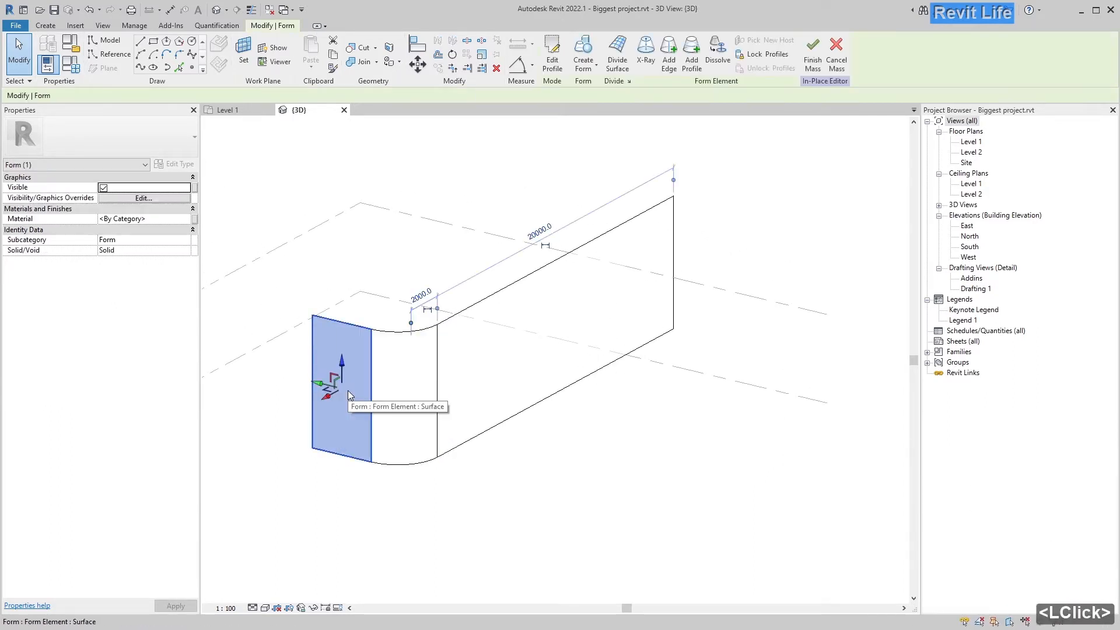
pyautogui.click(398, 383)
pyautogui.doubleClick(473, 360)
pyautogui.keyDown('ctrl'); pyautogui.click(396, 393); pyautogui.keyUp('ctrl')
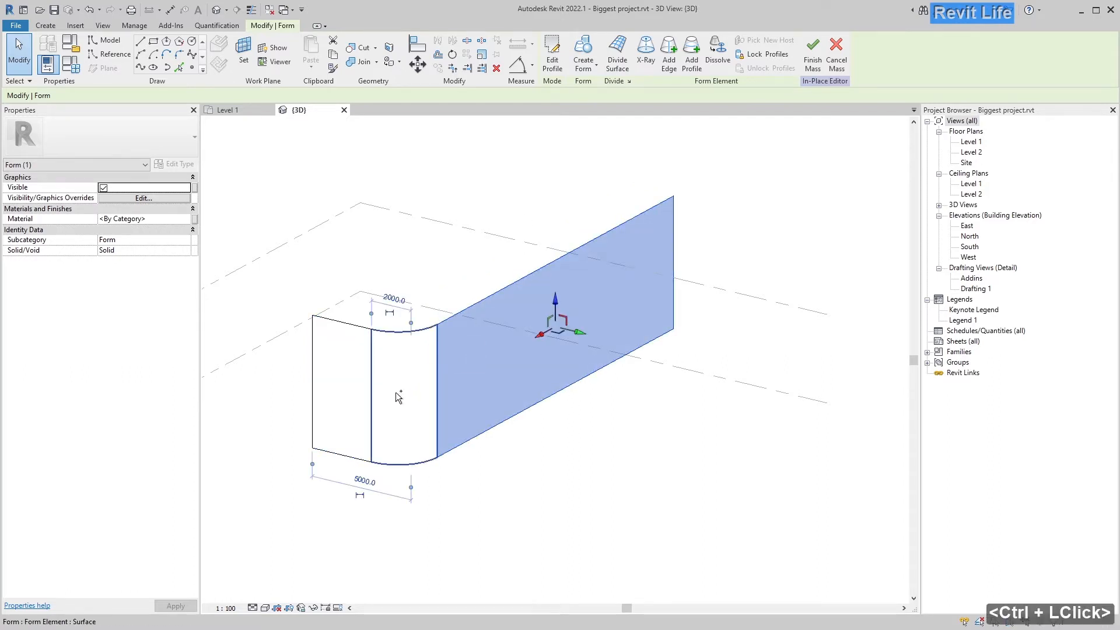
pyautogui.click(617, 56)
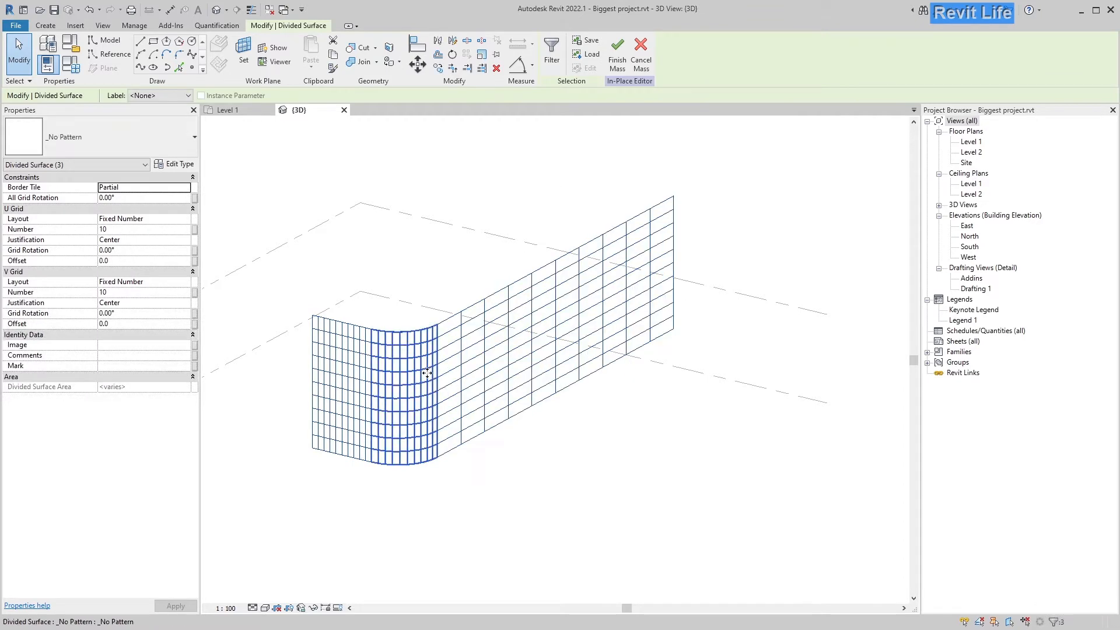
# Step: Apply the Rhomboid pattern to the curved divided surface
pyautogui.scroll(3, 397, 388)
pyautogui.middleClick(417, 343)
pyautogui.click(418, 343)
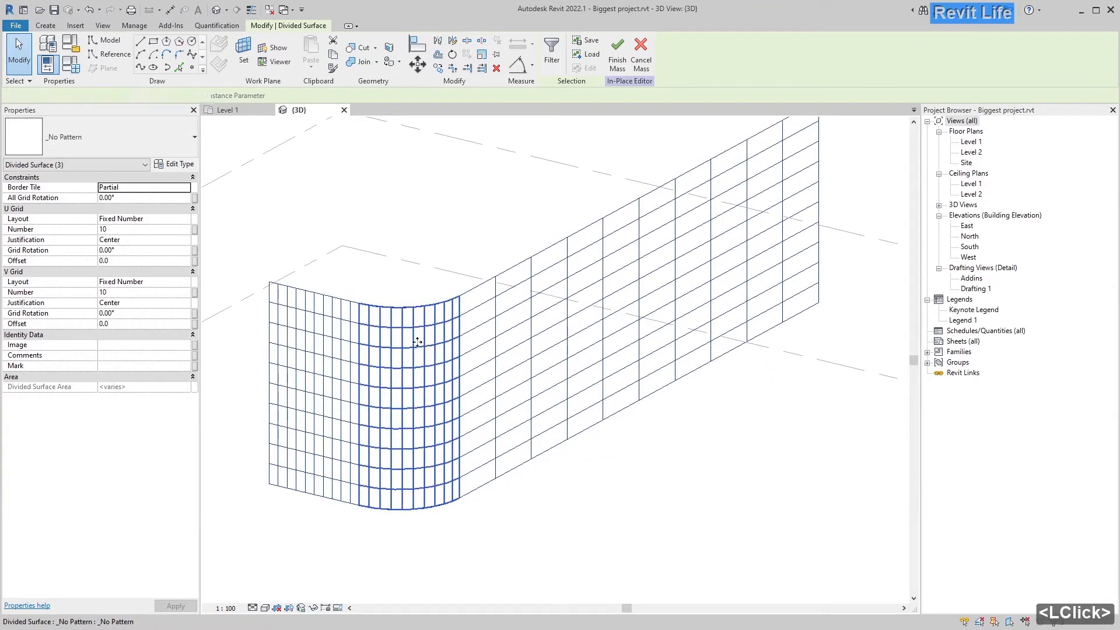
pyautogui.click(132, 145)
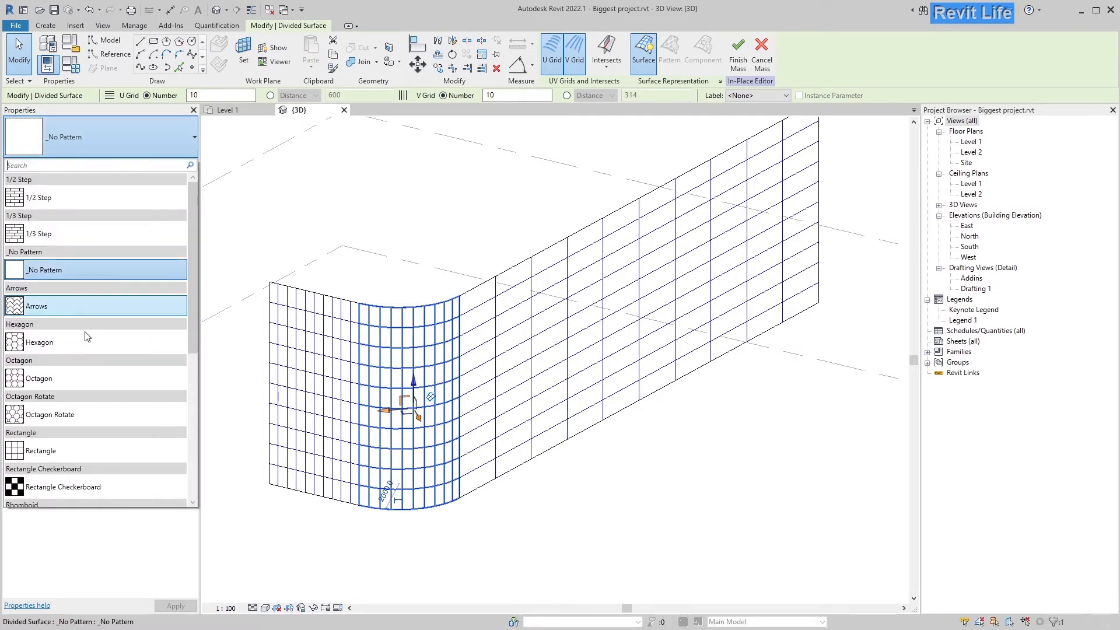
pyautogui.scroll(-1, 88, 337)
pyautogui.scroll(-1, 88, 421)
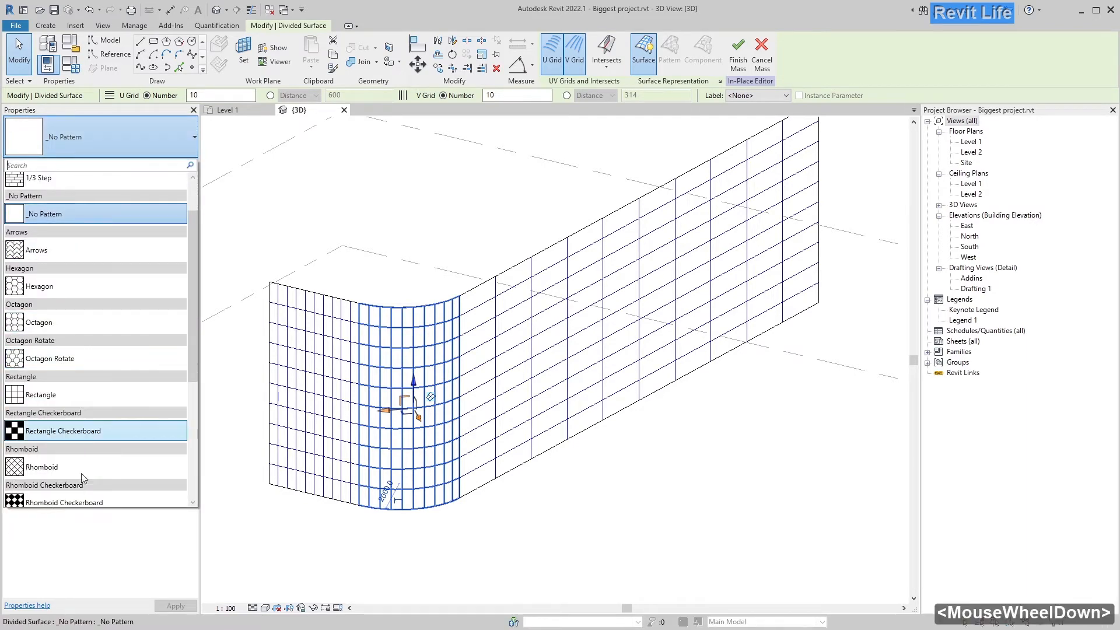
pyautogui.click(82, 469)
# Step: Apply the Rhomboid pattern to the two flat divided surfaces
pyautogui.click(512, 340)
pyautogui.keyDown('ctrl'); pyautogui.click(301, 351); pyautogui.keyUp('ctrl')
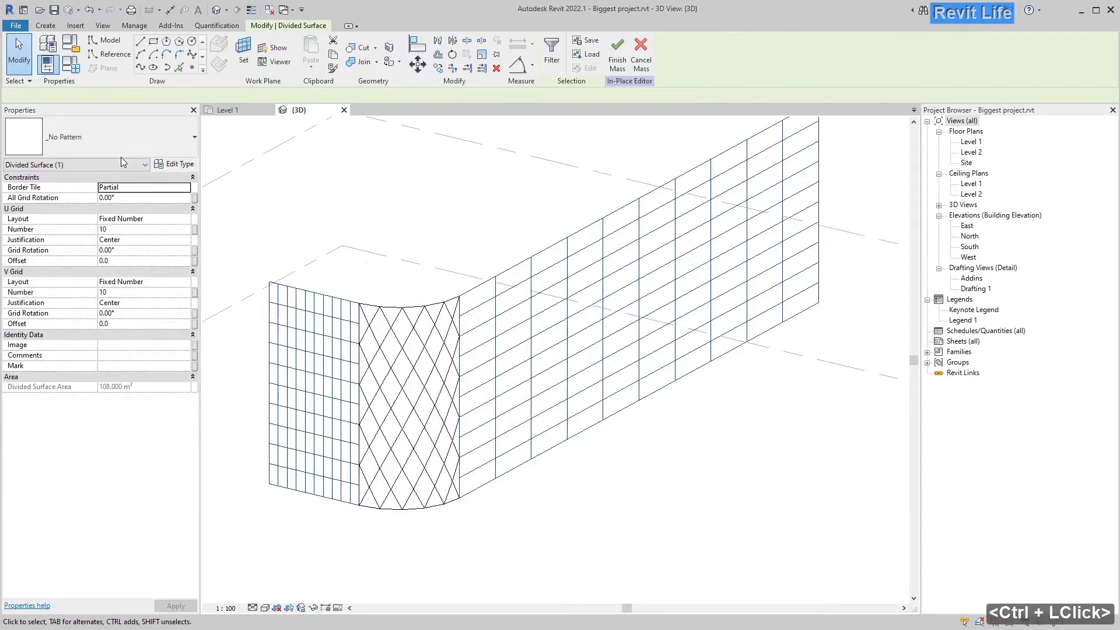
pyautogui.click(119, 134)
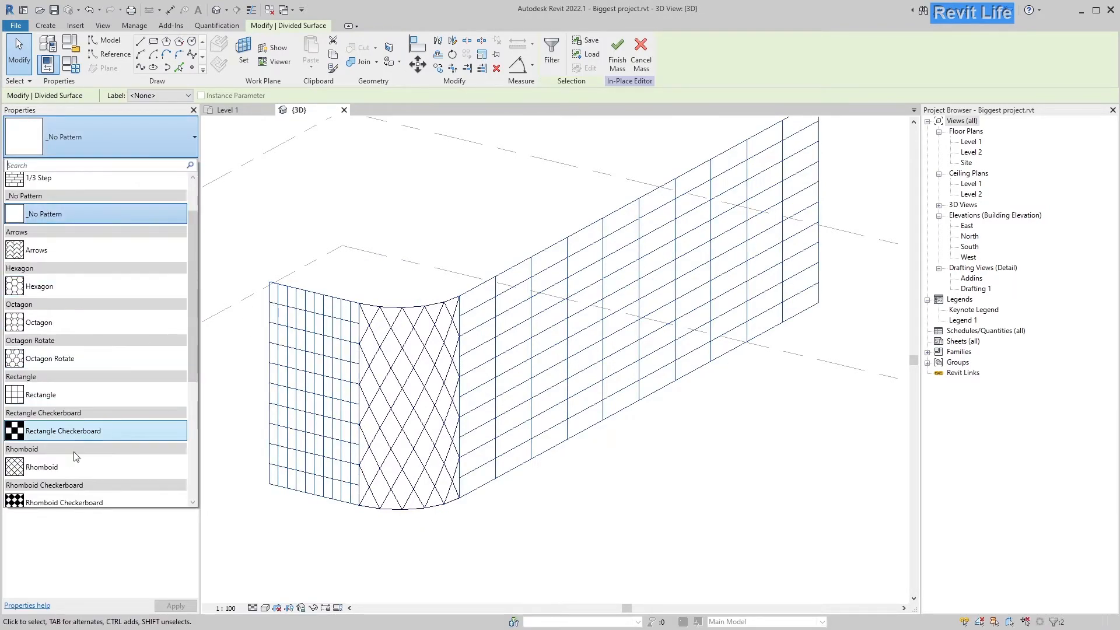
pyautogui.click(82, 466)
pyautogui.press('Escape')
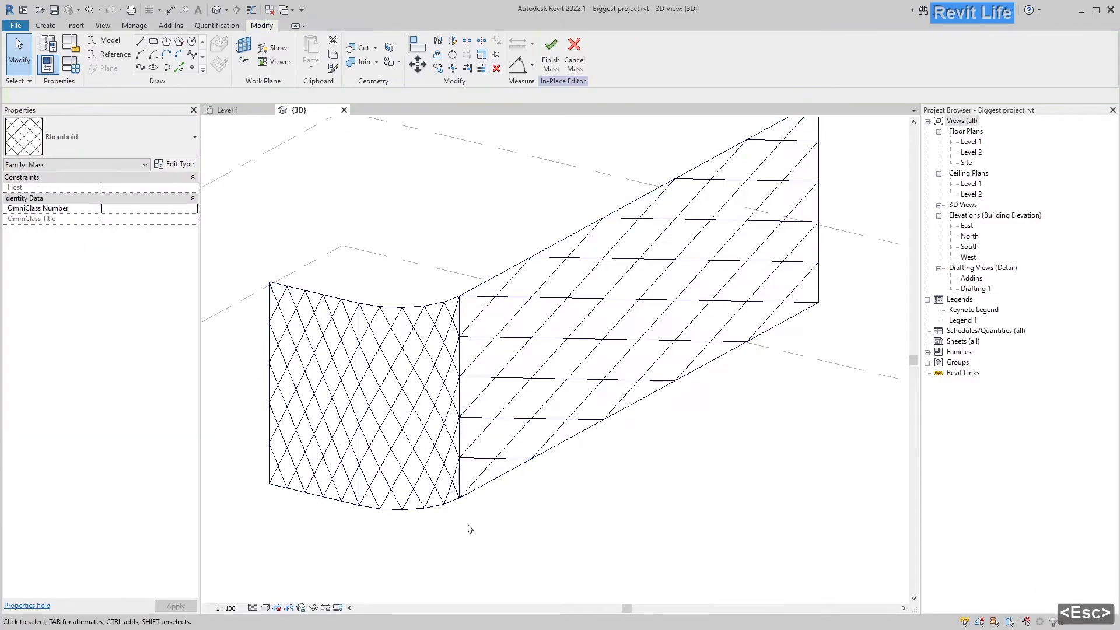
# Step: Delete the three patterned divided surfaces from the form
pyautogui.scroll(-1, 575, 380)
pyautogui.keyDown('shift'); pyautogui.moveTo(575, 380); pyautogui.dragTo(516, 409, button='middle'); pyautogui.keyUp('shift')
pyautogui.scroll(-2, 544, 358)
pyautogui.click(515, 409)
pyautogui.keyDown('ctrl'); pyautogui.click(391, 402); pyautogui.keyUp('ctrl')
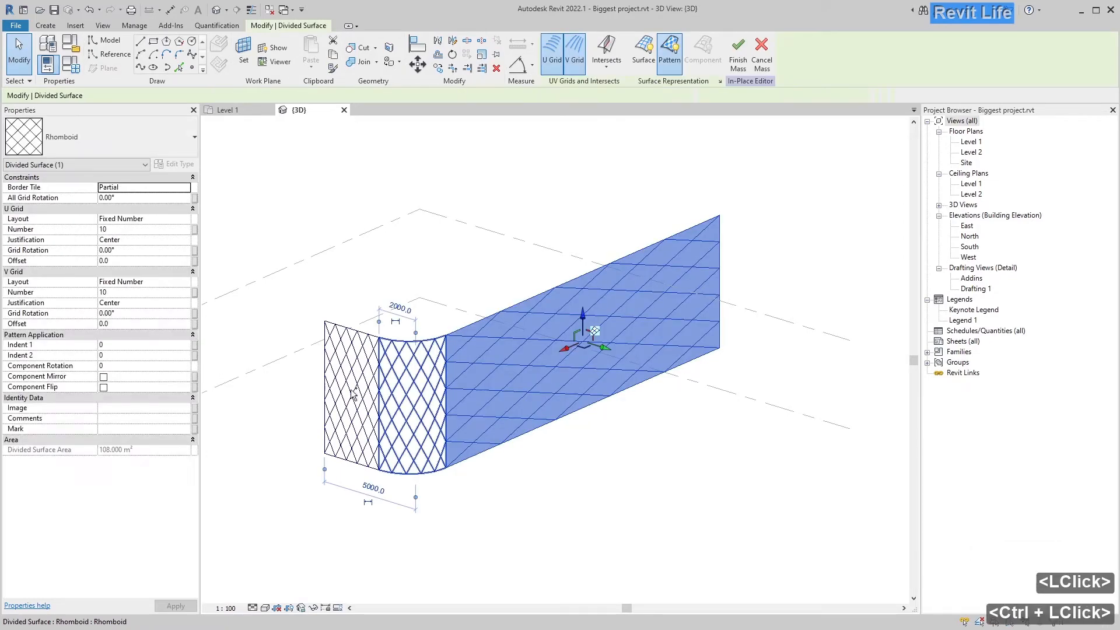
pyautogui.keyDown('ctrl'); pyautogui.click(362, 401); pyautogui.keyUp('ctrl')
pyautogui.press('Delete')
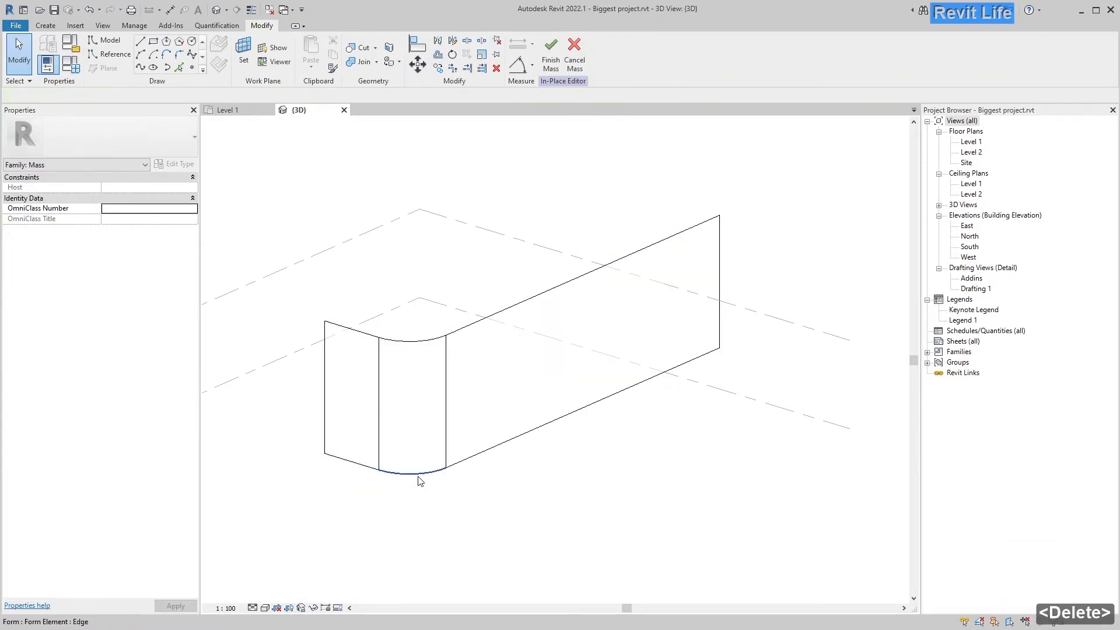
# Step: Dissolve the form into its profile curves and delete the upper curve along with both reference points
pyautogui.click(454, 410)
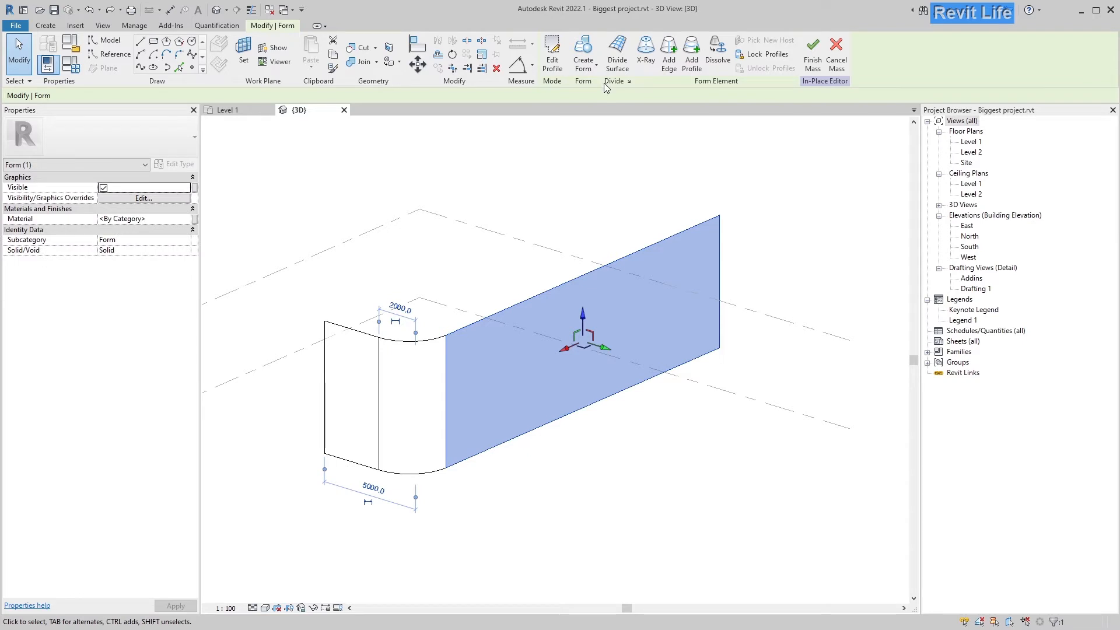
pyautogui.click(718, 52)
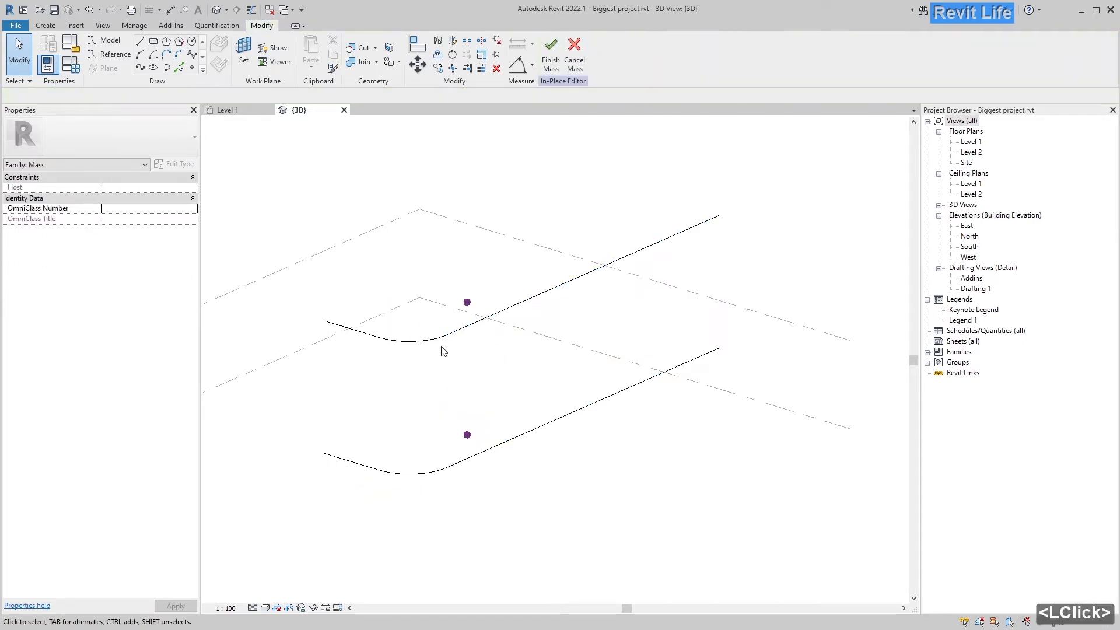
pyautogui.click(446, 342)
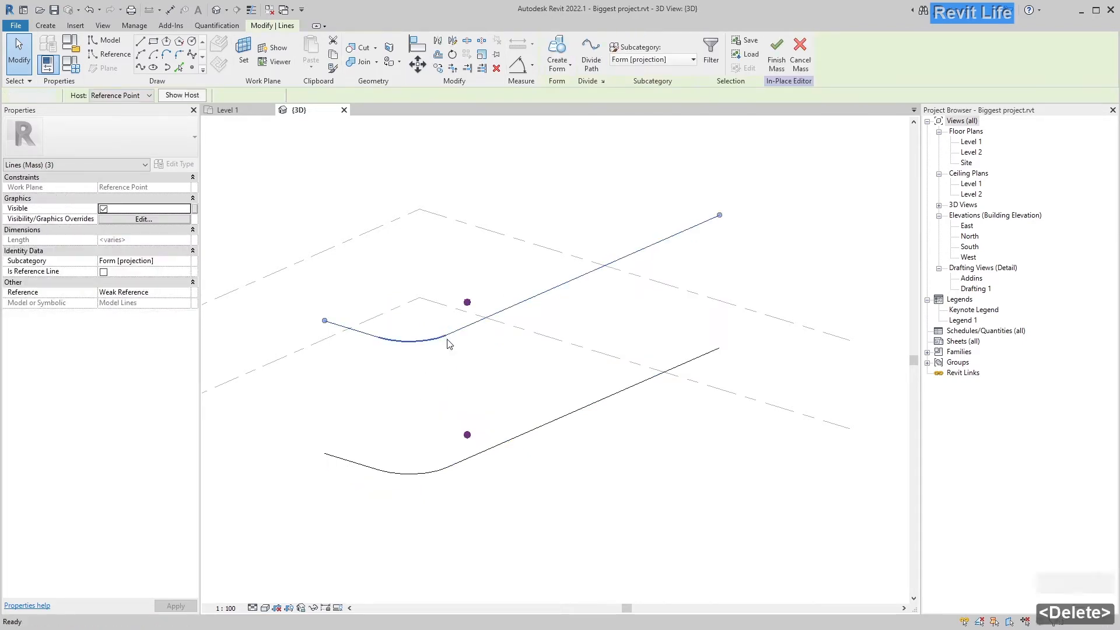
pyautogui.press('Delete')
pyautogui.moveTo(476, 347); pyautogui.dragTo(448, 278)
pyautogui.press('Delete')
pyautogui.click(466, 441)
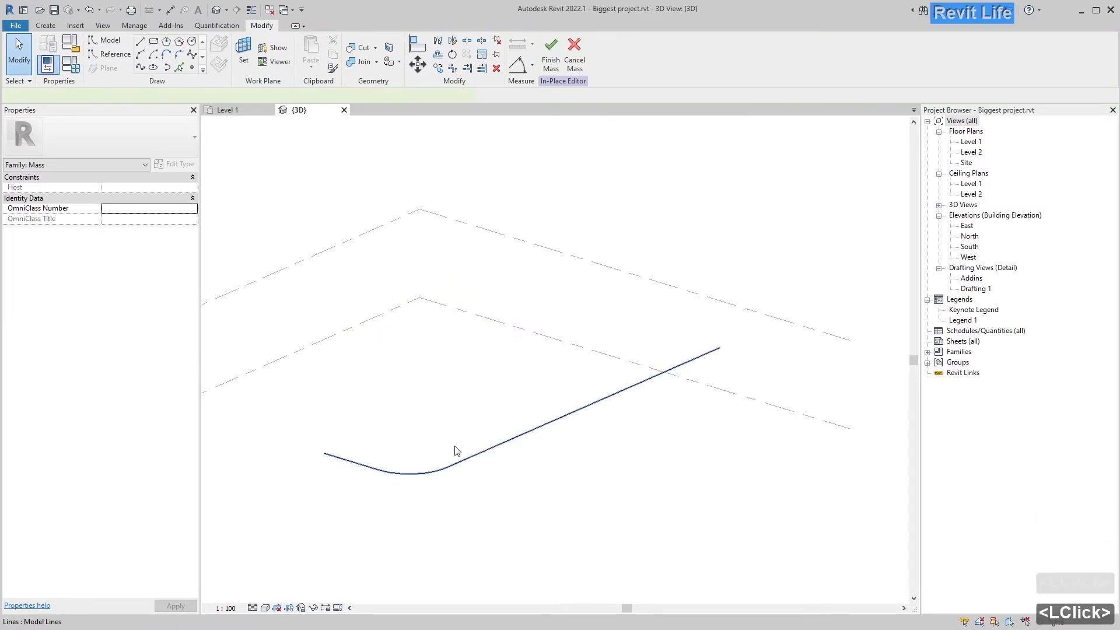
# Step: Divide the remaining filleted line chain with Divide Path, setting the number of nodes to 10
pyautogui.click(457, 454)
pyautogui.keyDown('shift'); pyautogui.moveTo(453, 403); pyautogui.dragTo(518, 310, button='middle'); pyautogui.keyUp('shift')
pyautogui.click(587, 52)
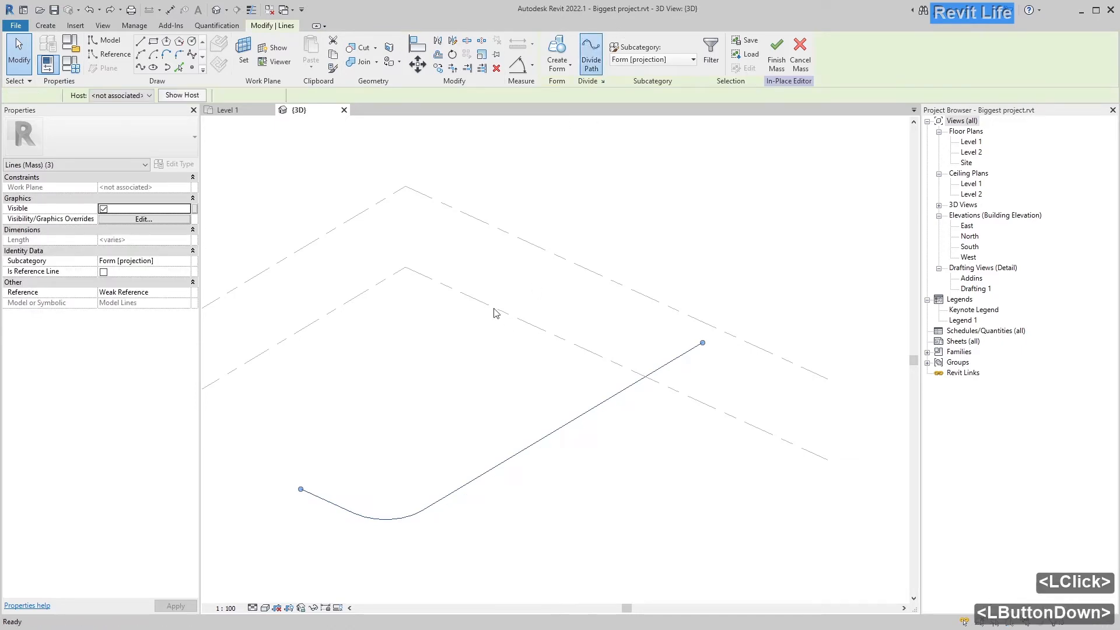
pyautogui.click(516, 449)
pyautogui.write('10')
pyautogui.press('Return')
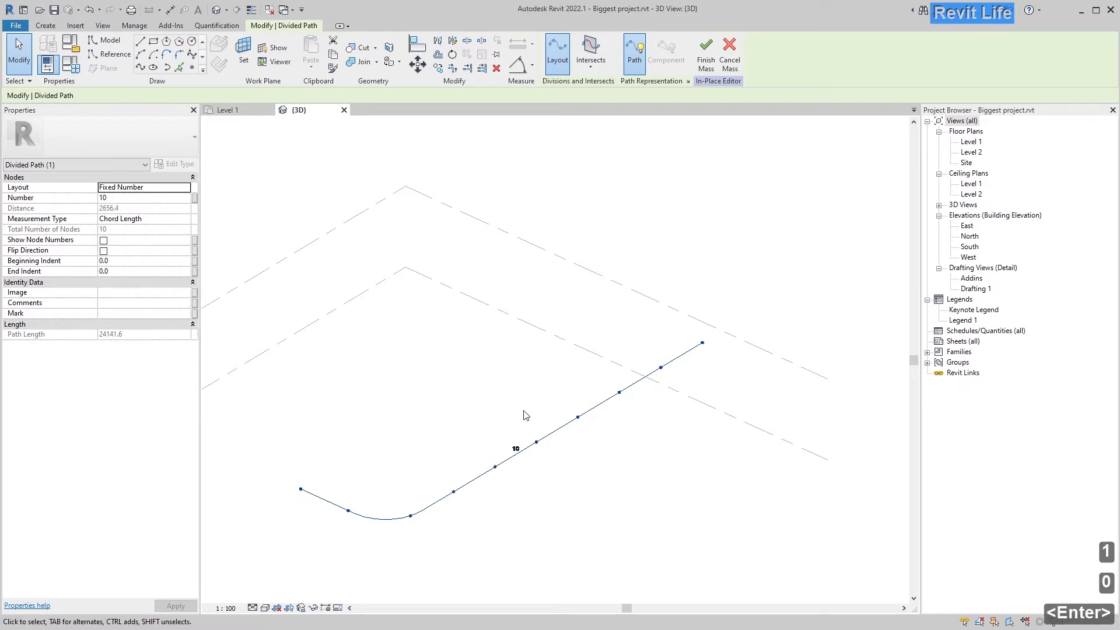
# Step: Try 20 and 30 as the number of nodes on the divided path
pyautogui.click(517, 449)
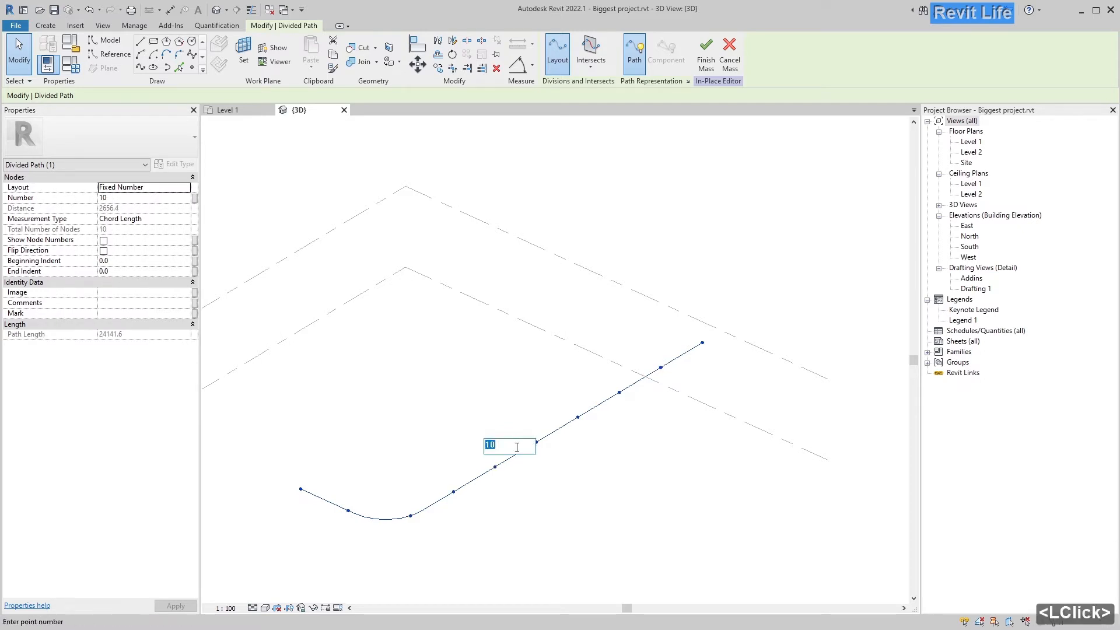
pyautogui.write('20')
pyautogui.press('Return')
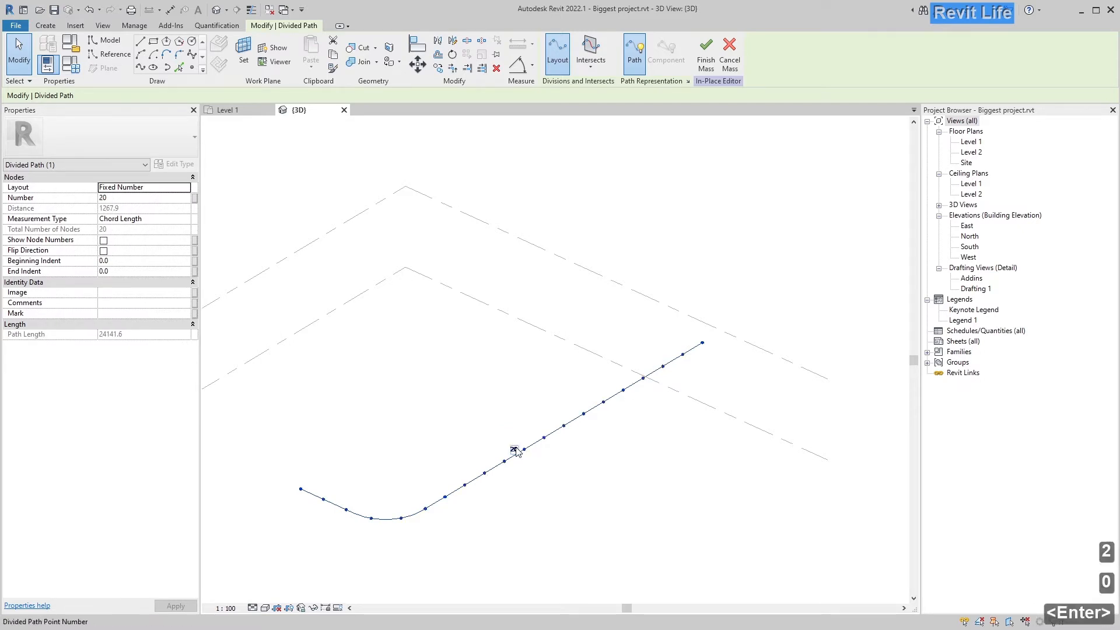
pyautogui.click(514, 450)
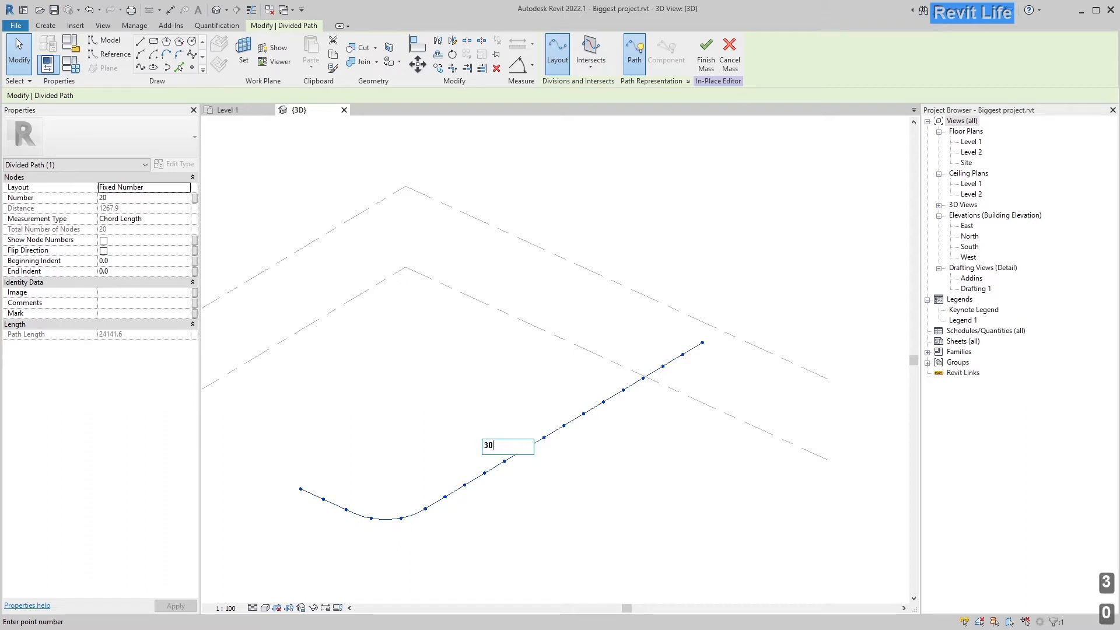
pyautogui.write('30')
pyautogui.press('Return')
# Step: Set the divided path's number of nodes to 50
pyautogui.click(516, 449)
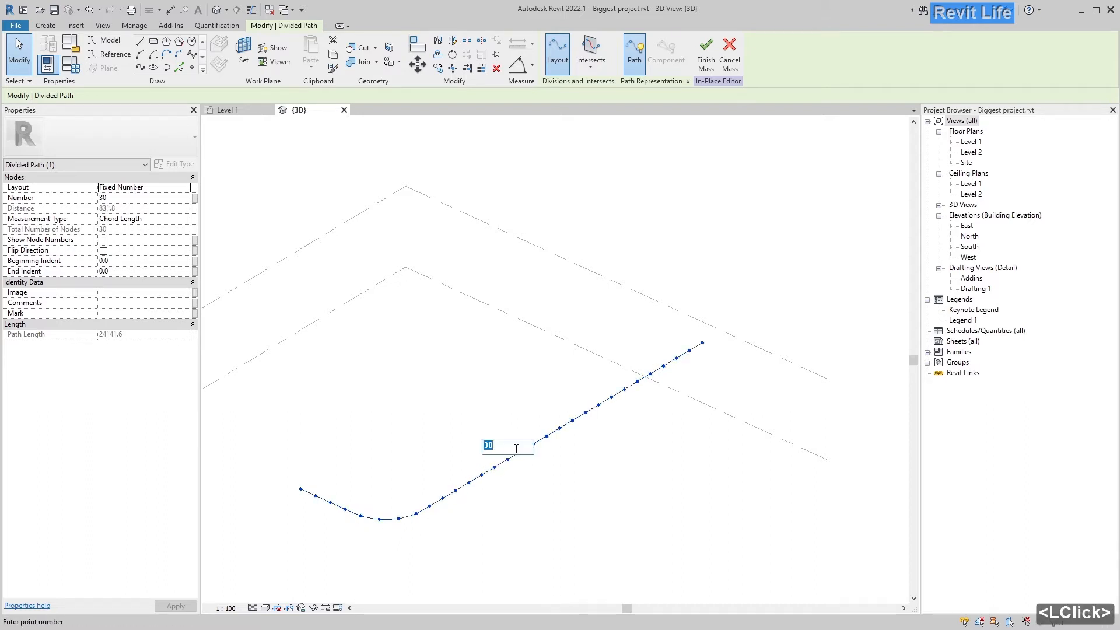
pyautogui.write('50')
pyautogui.press('Return')
pyautogui.click(441, 432)
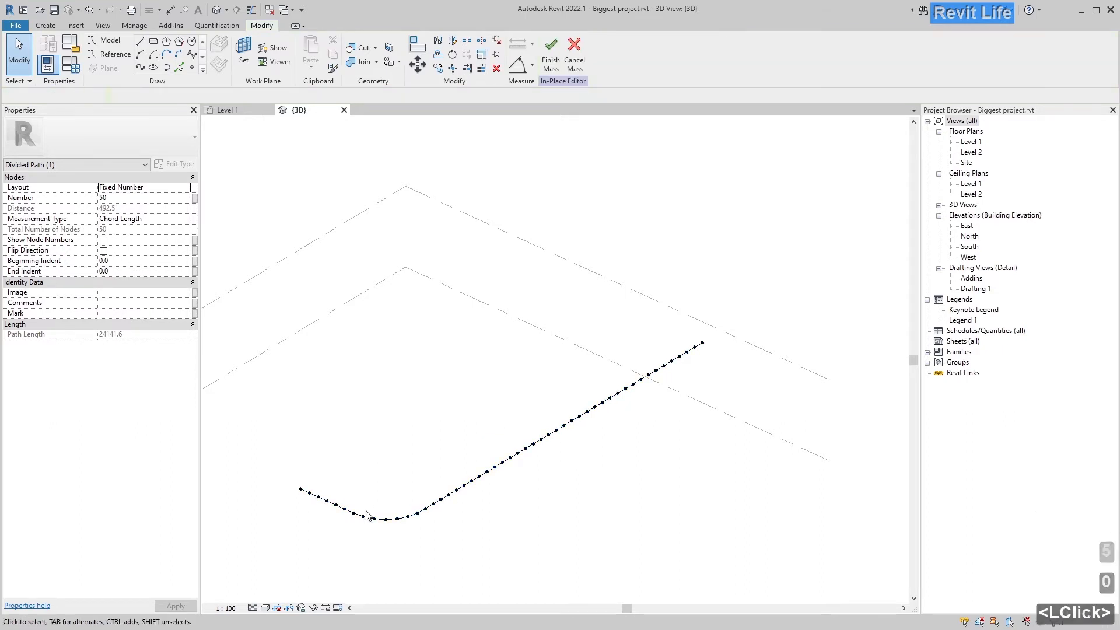
# Step: Draw a Spline Through Points over the path nodes, using every node around the curve and only a few along the straight run to its far end
pyautogui.scroll(6, 374, 503)
pyautogui.scroll(-3, 394, 458)
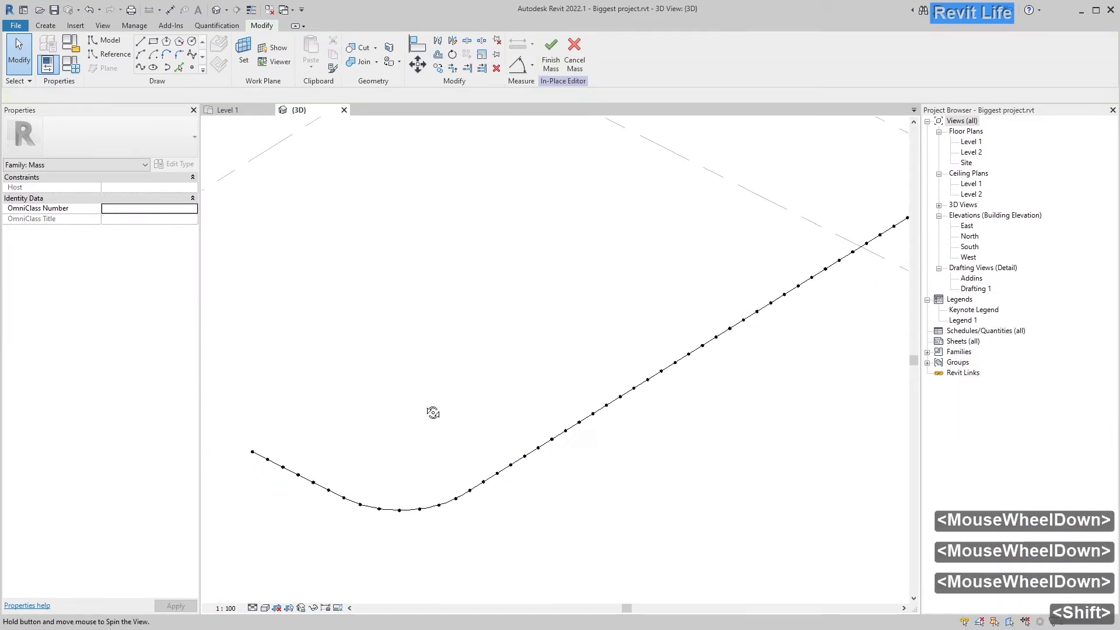
pyautogui.keyDown('shift'); pyautogui.moveTo(432, 412); pyautogui.dragTo(420, 438, button='middle'); pyautogui.keyUp('shift')
pyautogui.middleClick(418, 432)
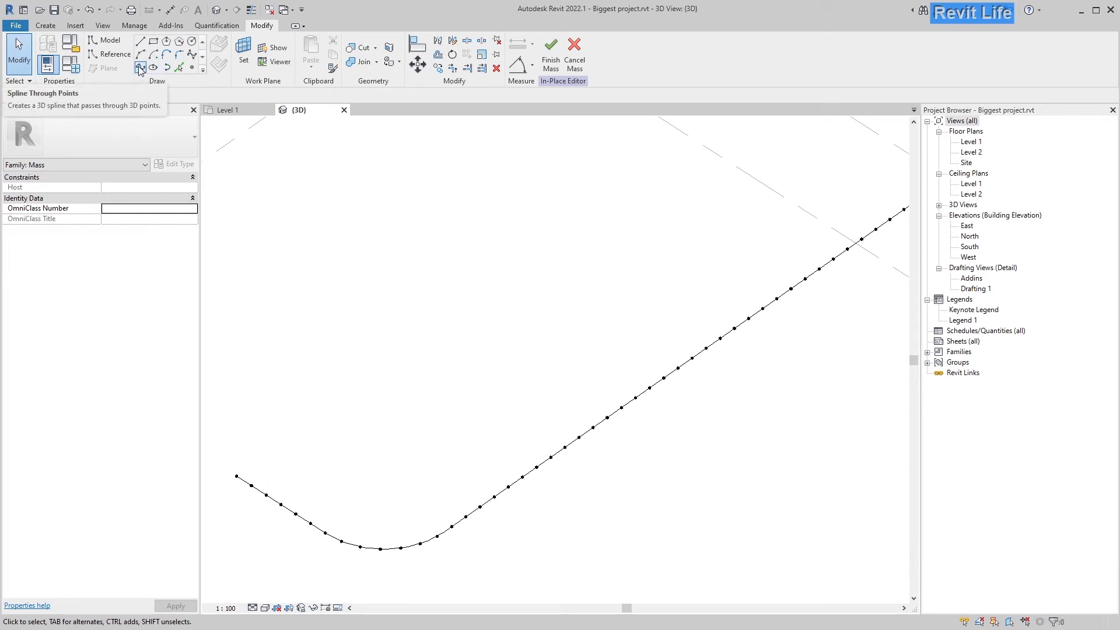
pyautogui.click(140, 68)
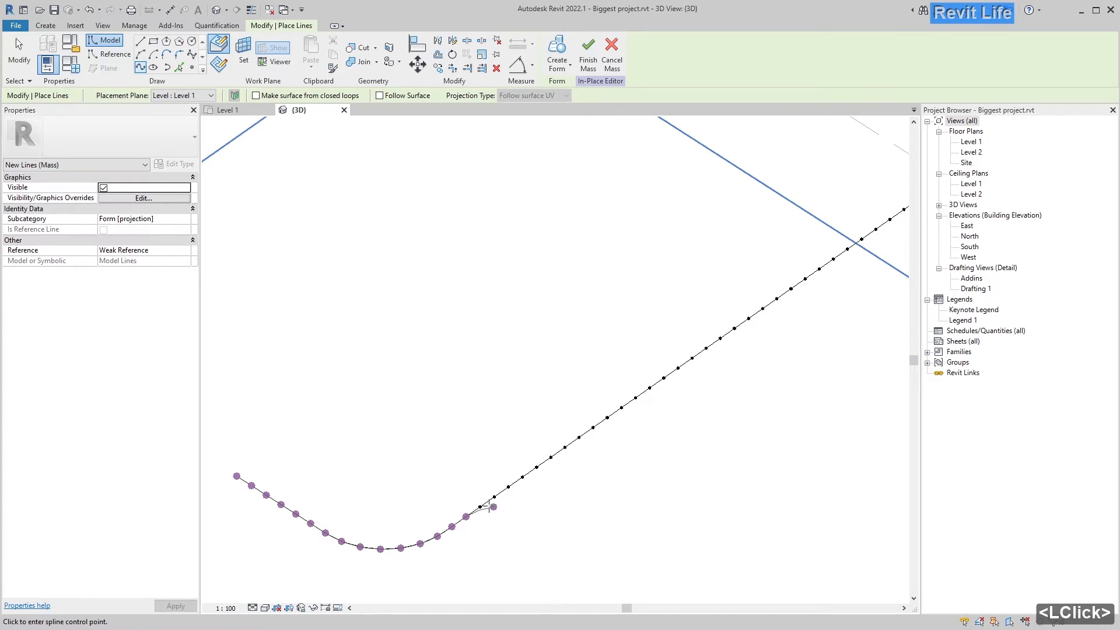
pyautogui.click(480, 506)
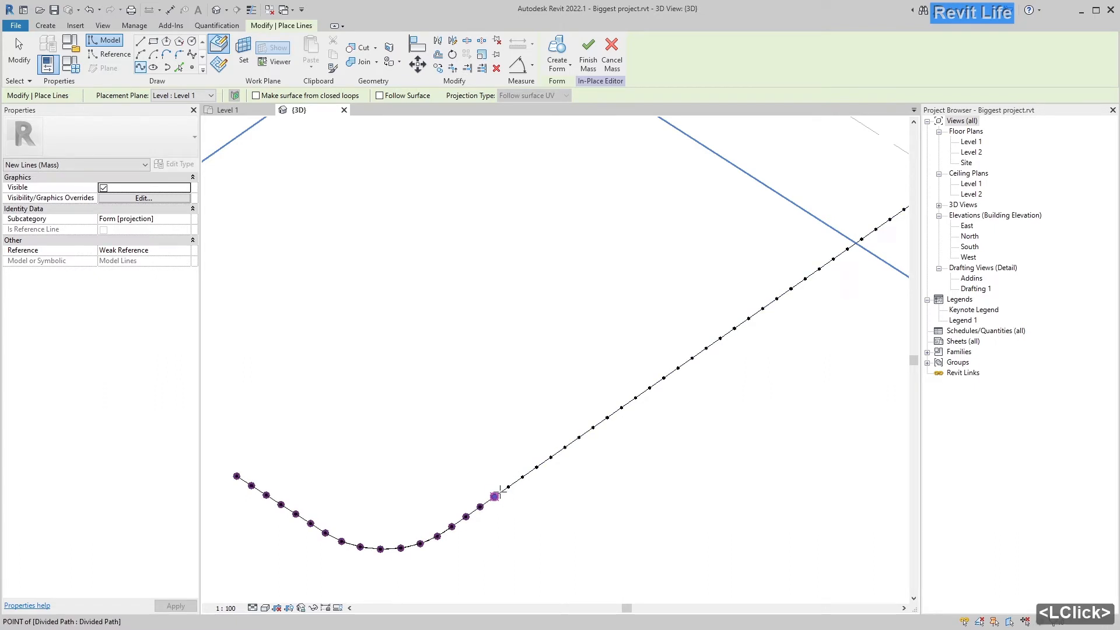
pyautogui.click(579, 436)
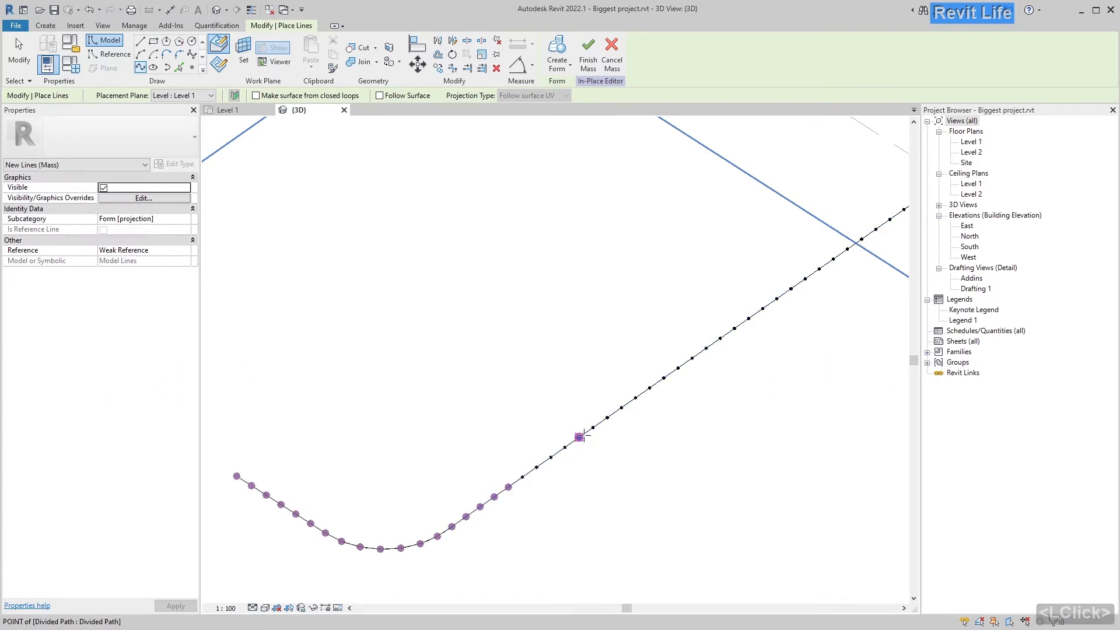
pyautogui.scroll(-2, 579, 437)
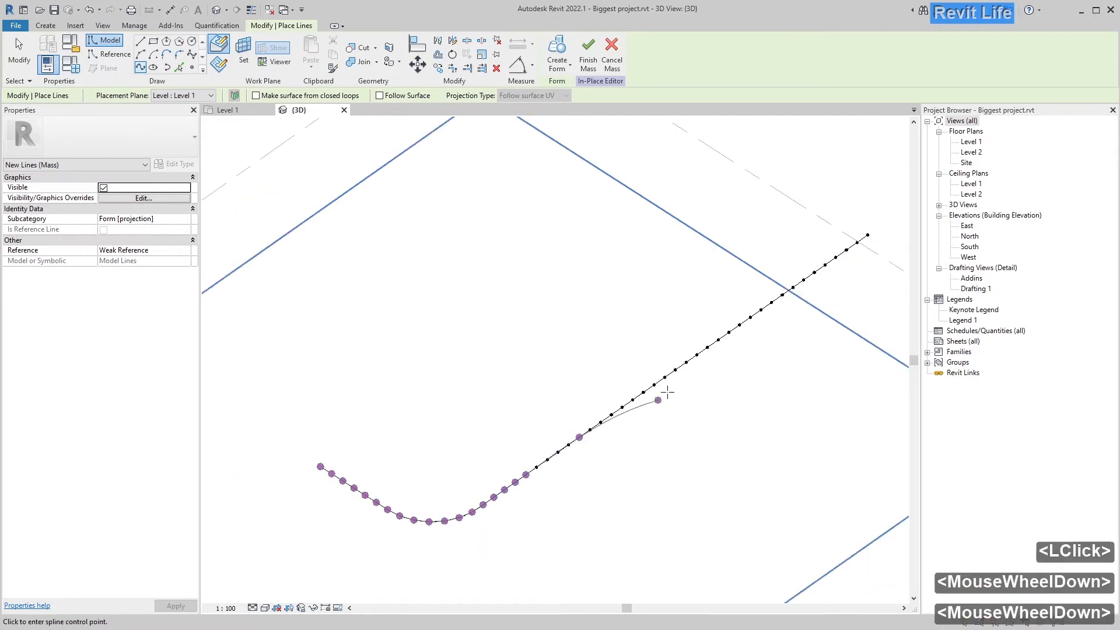
pyautogui.click(868, 235)
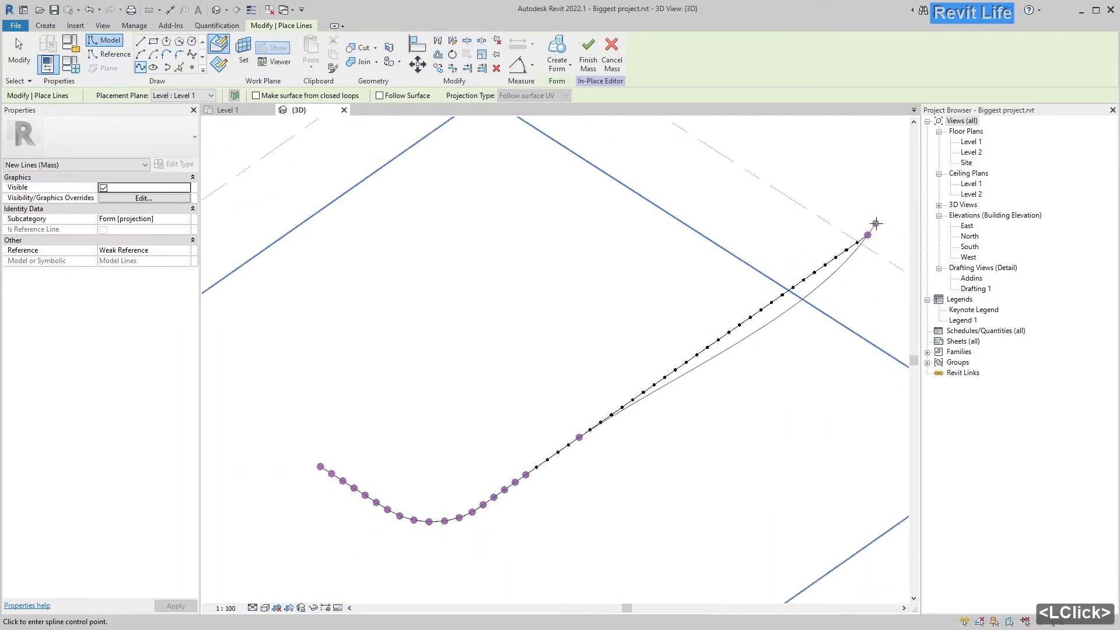
pyautogui.press('Return')
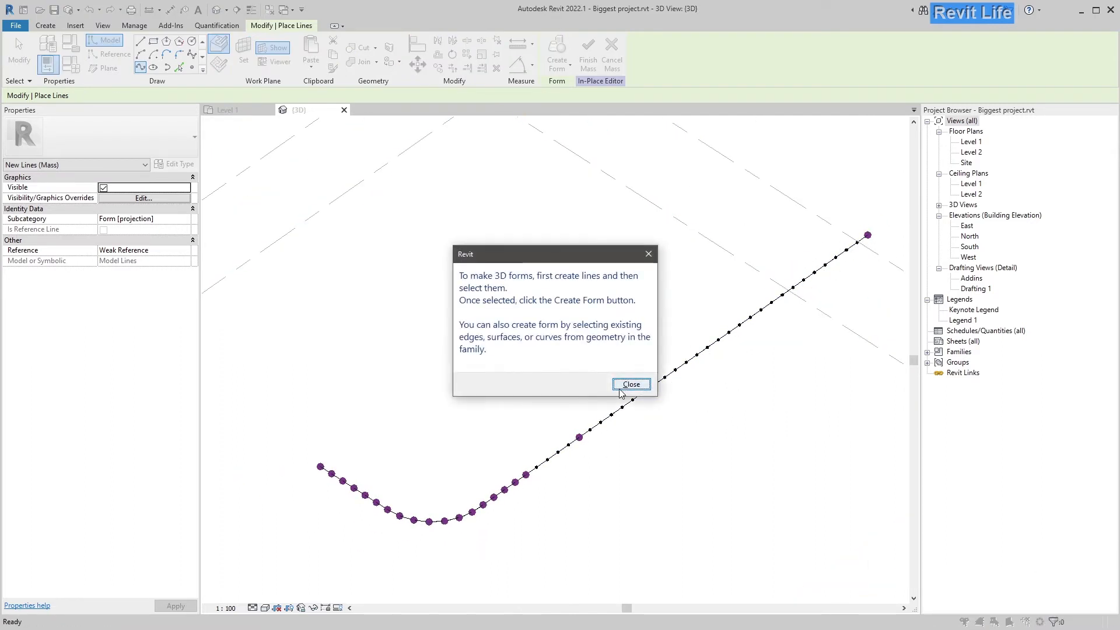
pyautogui.click(631, 385)
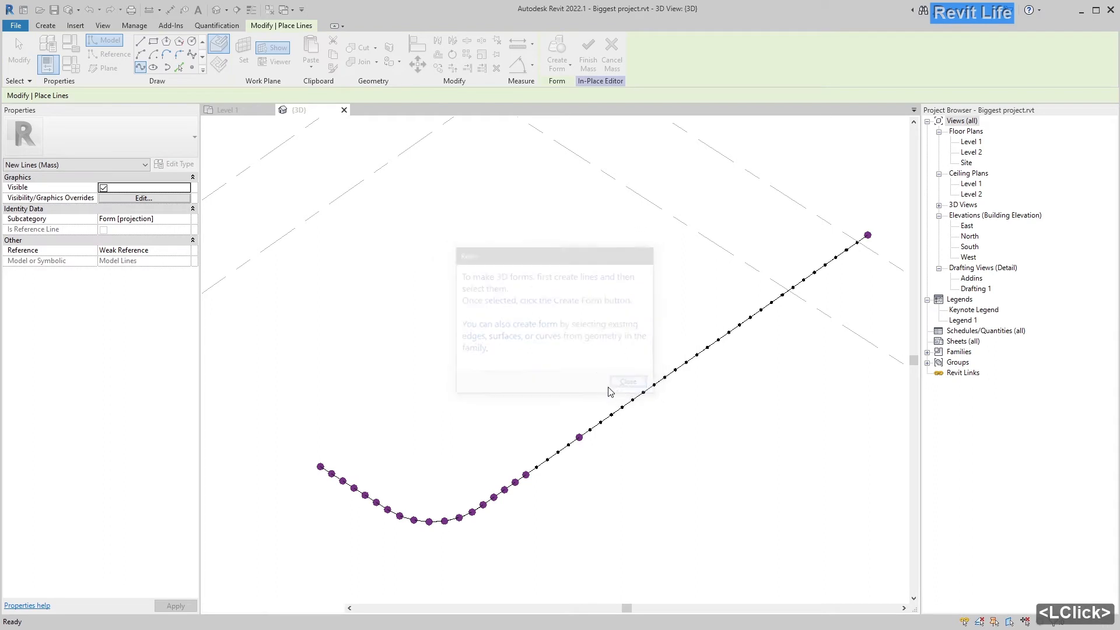
# Step: Delete the divided path and create a surface form from the new spline
pyautogui.click(568, 454)
pyautogui.moveTo(561, 415); pyautogui.dragTo(538, 414, button='middle')
pyautogui.scroll(-1, 543, 428)
pyautogui.press('Delete')
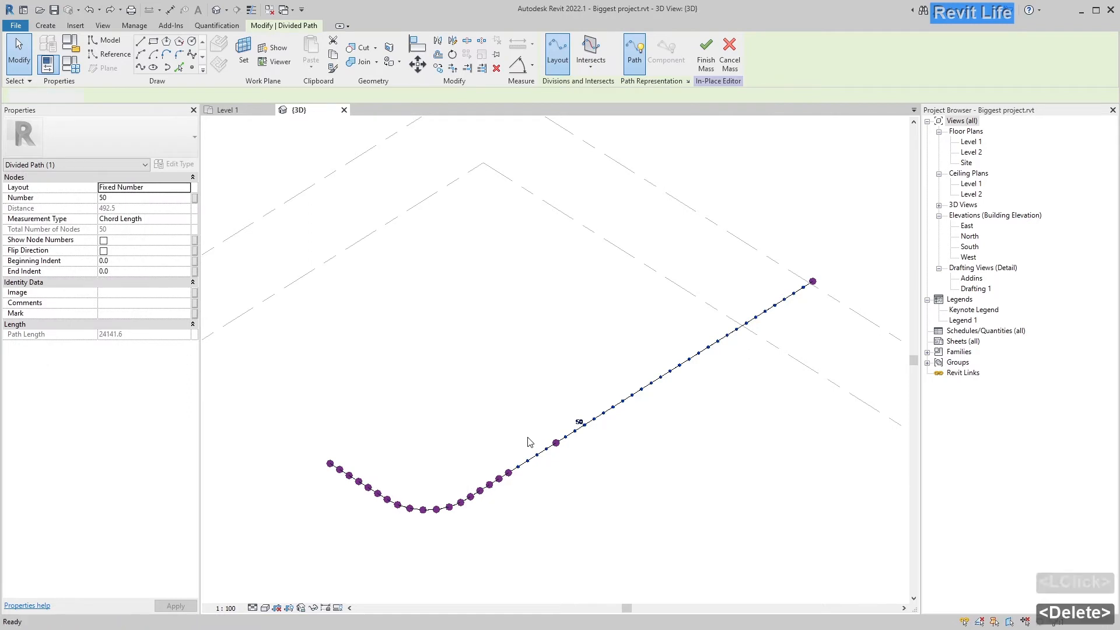
pyautogui.click(541, 384)
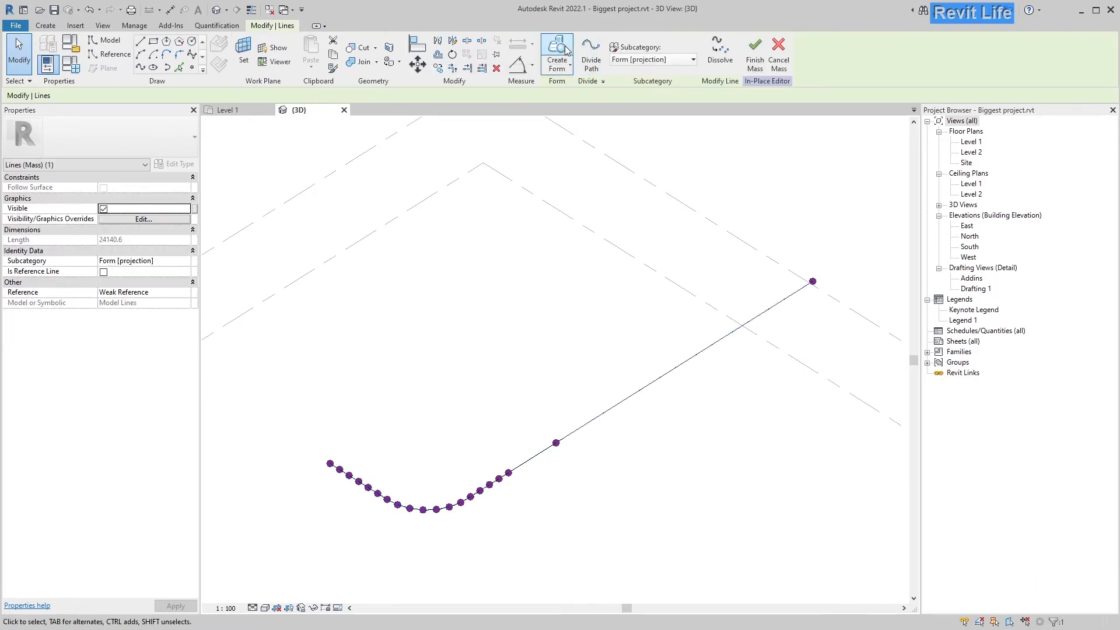
pyautogui.scroll(-1, 513, 321)
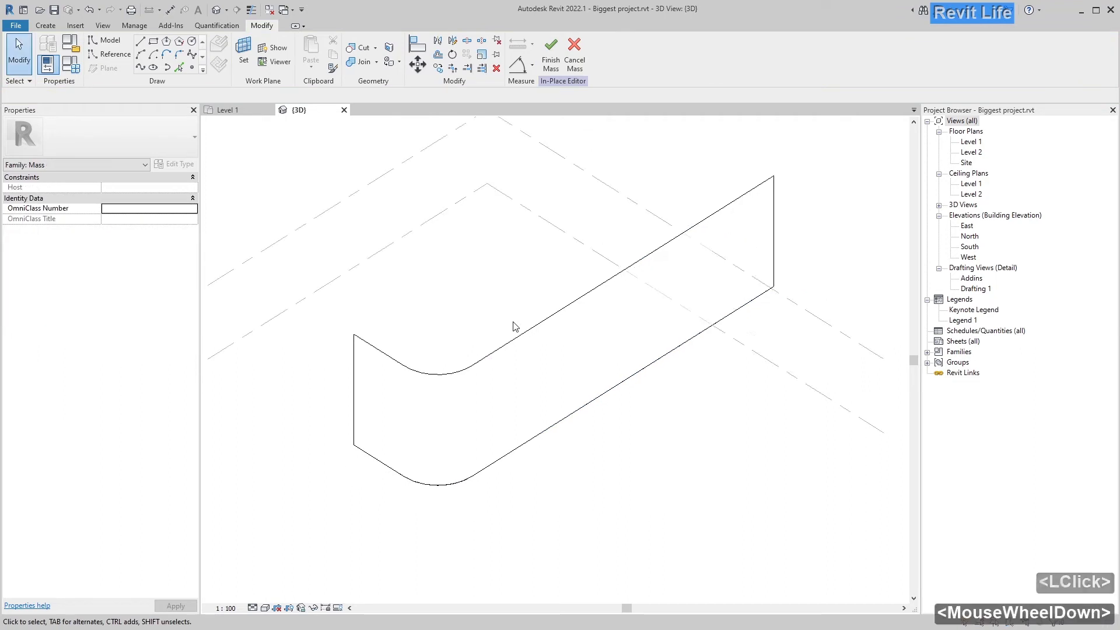
# Step: Divide the surface of the whole curved form with Divide Surface
pyautogui.click(432, 413)
pyautogui.keyDown('shift'); pyautogui.moveTo(439, 346); pyautogui.dragTo(429, 309, button='middle'); pyautogui.keyUp('shift')
pyautogui.scroll(1, 438, 321)
pyautogui.middleClick(437, 321)
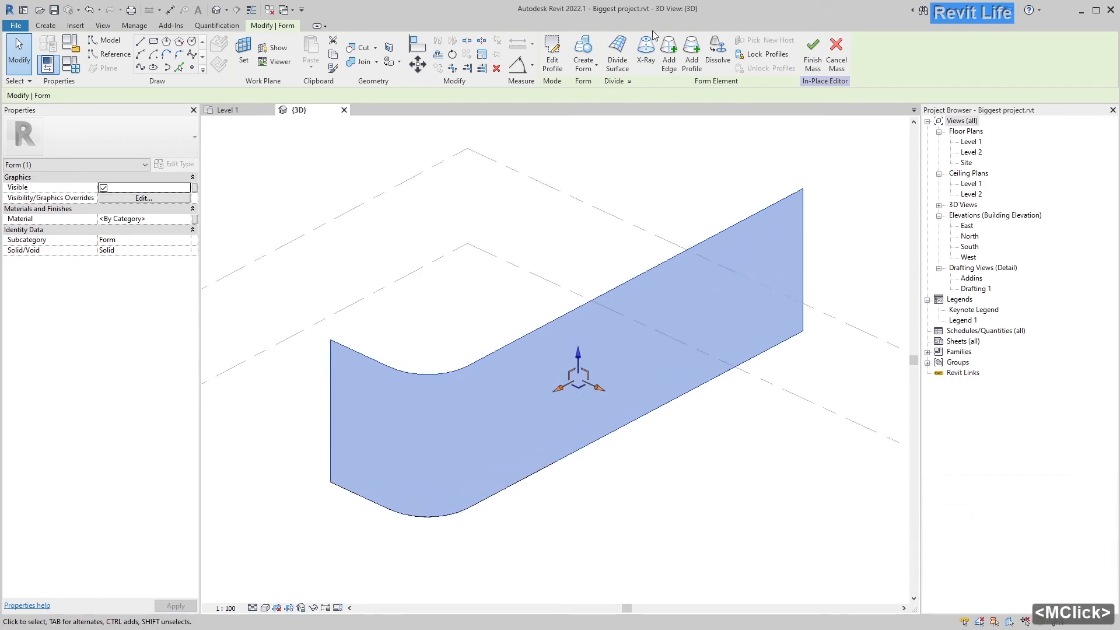
pyautogui.click(614, 50)
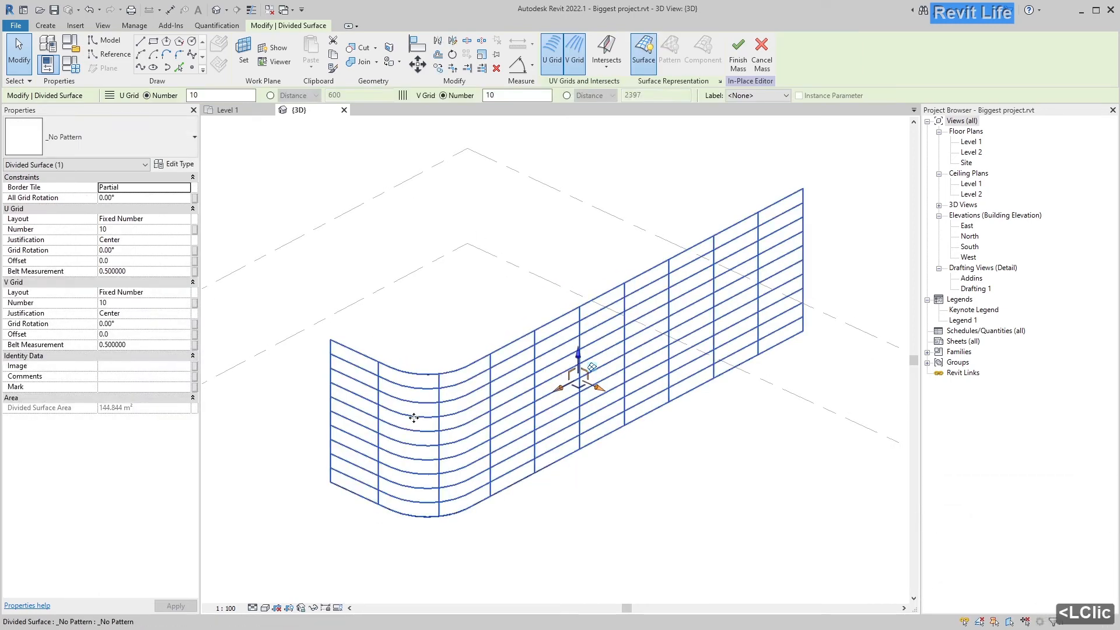
pyautogui.press('Escape')
# Step: Apply the Rhomboid pattern to the divided surface
pyautogui.click(399, 410)
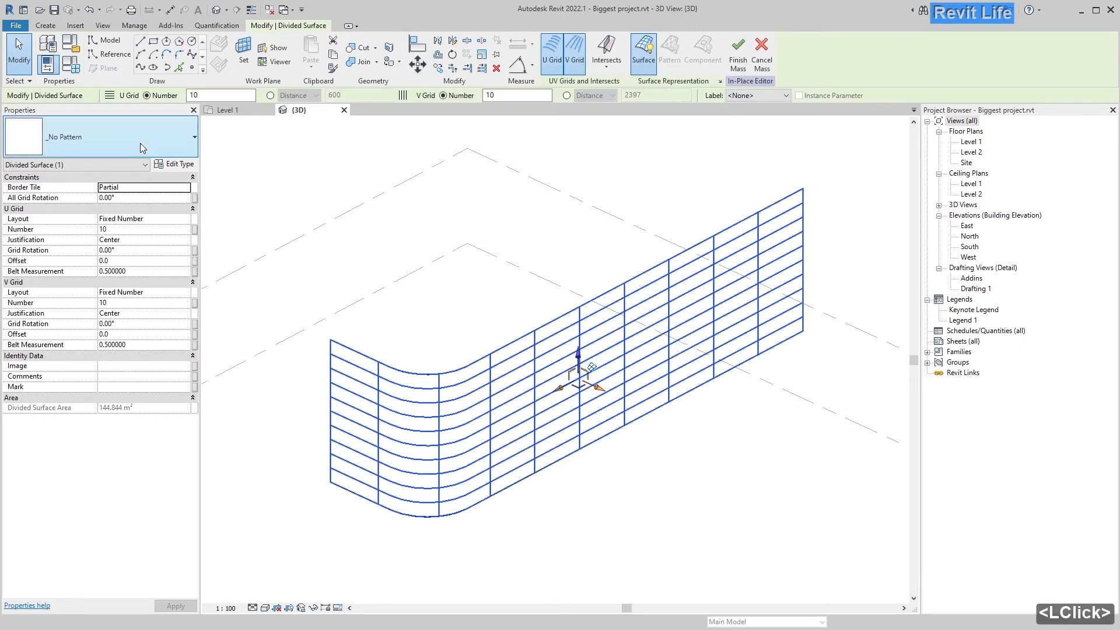
pyautogui.click(140, 143)
pyautogui.click(101, 467)
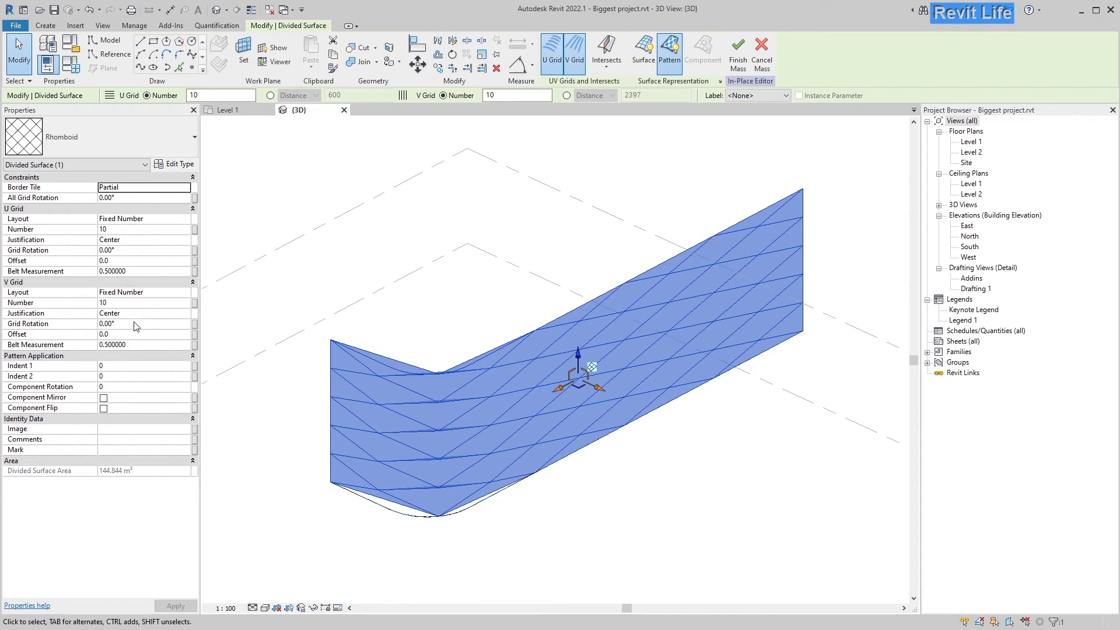
# Step: Try V Grid numbers of 20 and 30 on the rhomboid-patterned surface
pyautogui.click(141, 303)
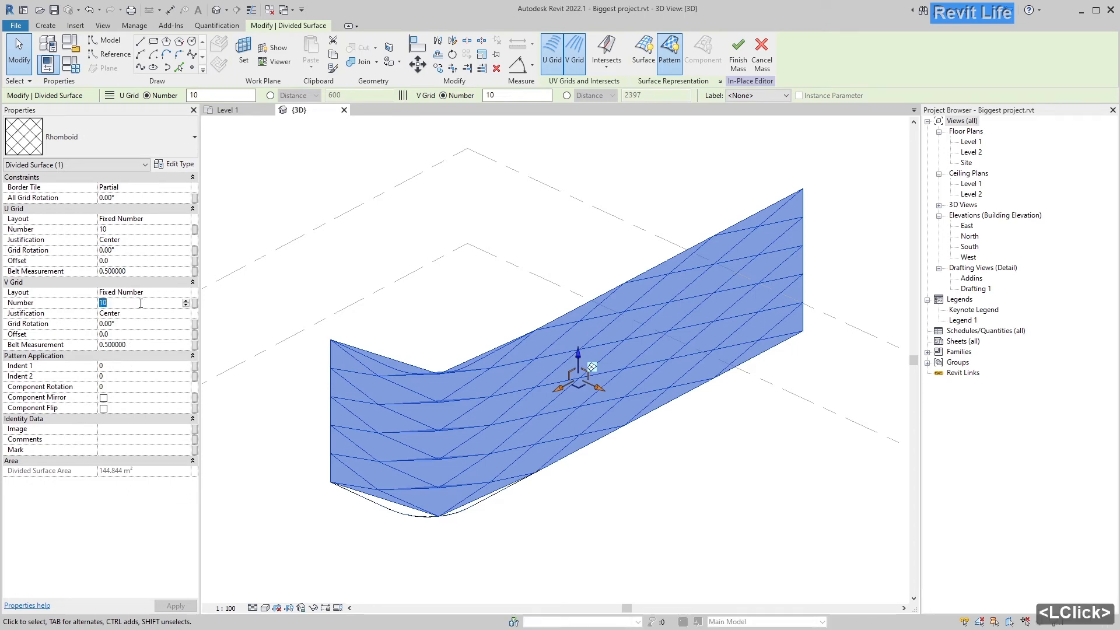
pyautogui.write('5')
pyautogui.press('BackSpace')
pyautogui.write('20')
pyautogui.press('Return')
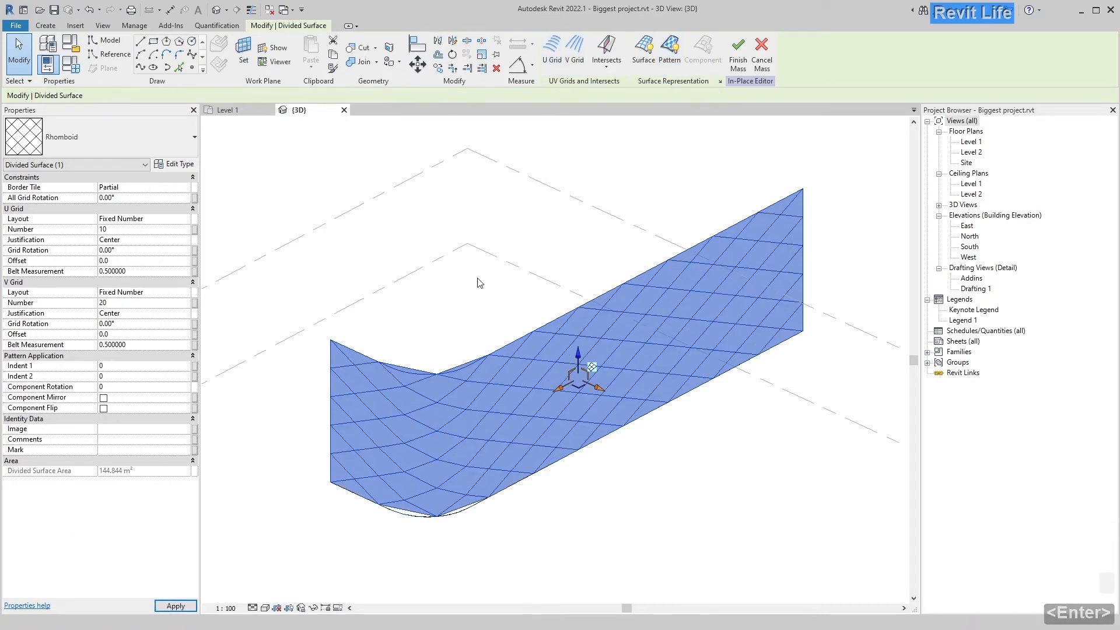
pyautogui.click(120, 303)
pyautogui.write('30')
pyautogui.press('Return')
pyautogui.click(408, 325)
# Step: Set the V Grid number of the rhomboid-patterned surface to 40 to smooth the panels around the curve
pyautogui.scroll(3, 455, 412)
pyautogui.keyDown('shift'); pyautogui.moveTo(455, 412); pyautogui.dragTo(422, 382, button='middle'); pyautogui.keyUp('shift')
pyautogui.scroll(-2, 391, 373)
pyautogui.click(418, 369)
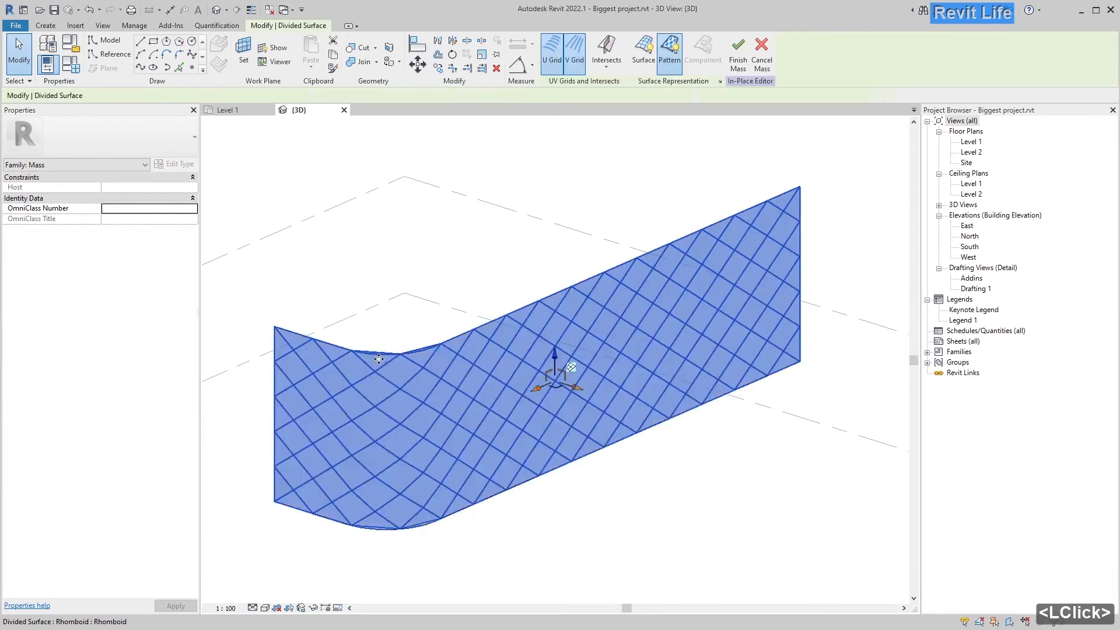
pyautogui.scroll(7, 398, 330)
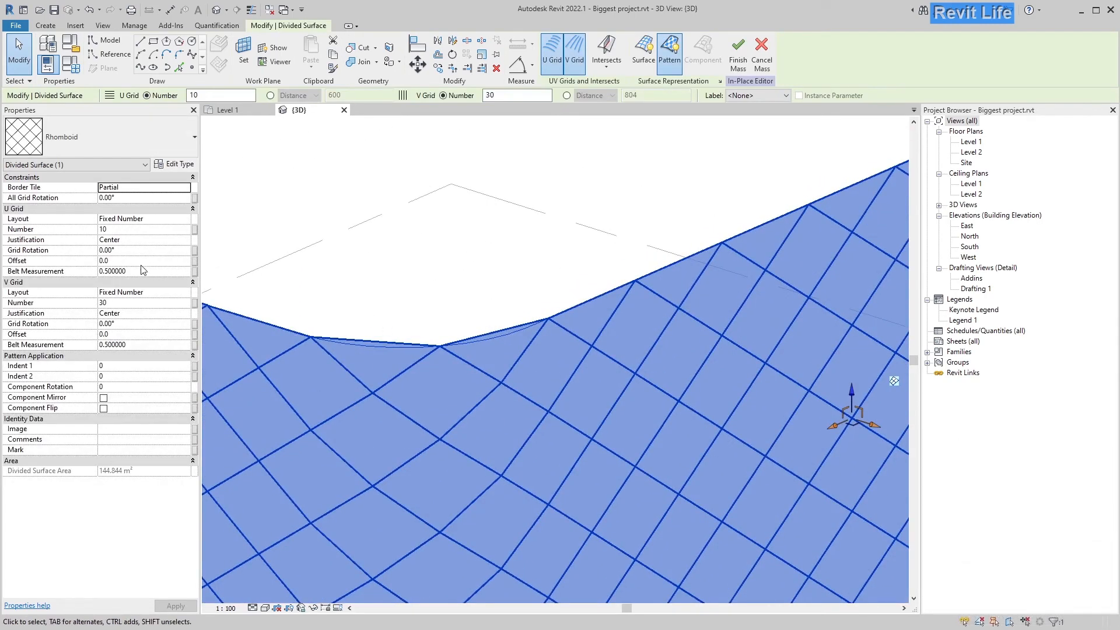
pyautogui.click(121, 302)
pyautogui.write('40')
pyautogui.press('Return')
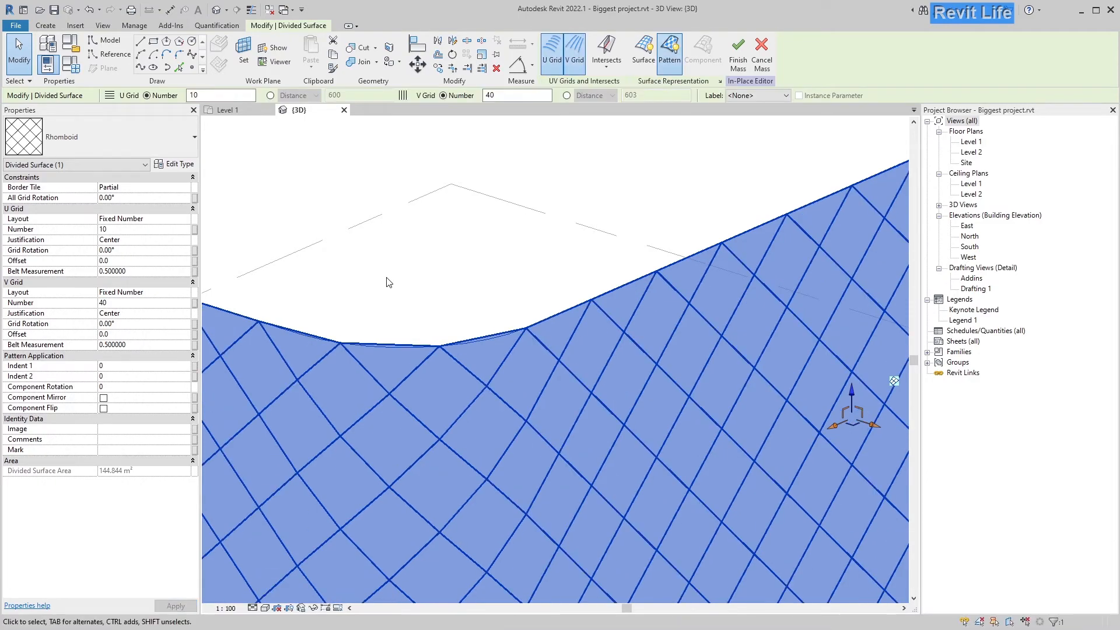
pyautogui.scroll(-6, 391, 263)
pyautogui.keyDown('shift'); pyautogui.moveTo(391, 255); pyautogui.dragTo(388, 300, button='middle'); pyautogui.keyUp('shift')
pyautogui.click(387, 300)
pyautogui.scroll(-3, 387, 306)
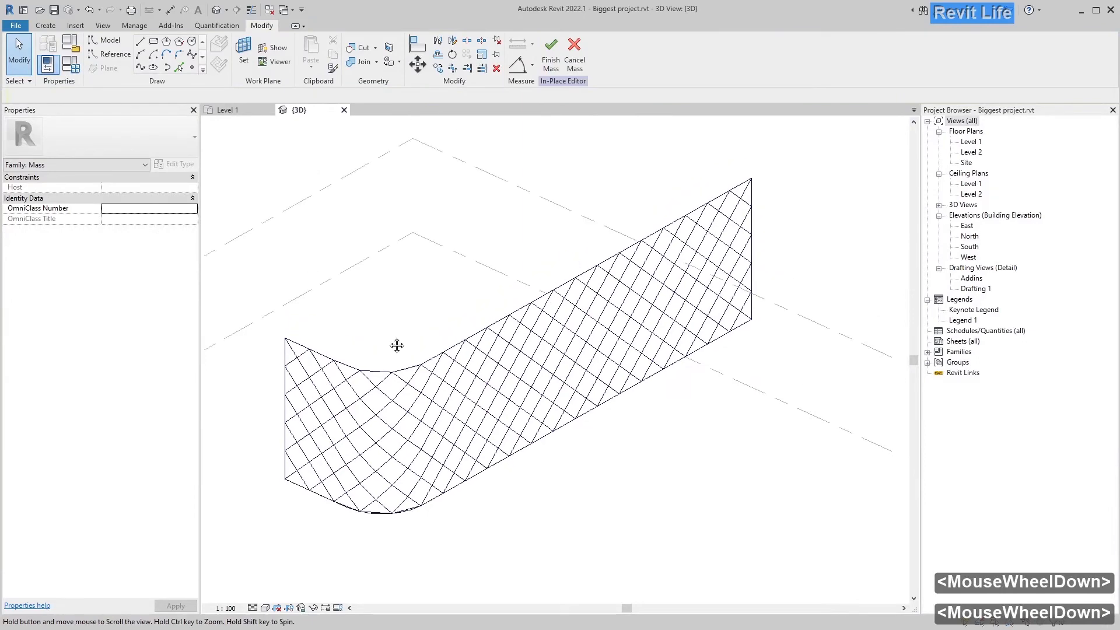
pyautogui.middleClick(399, 328)
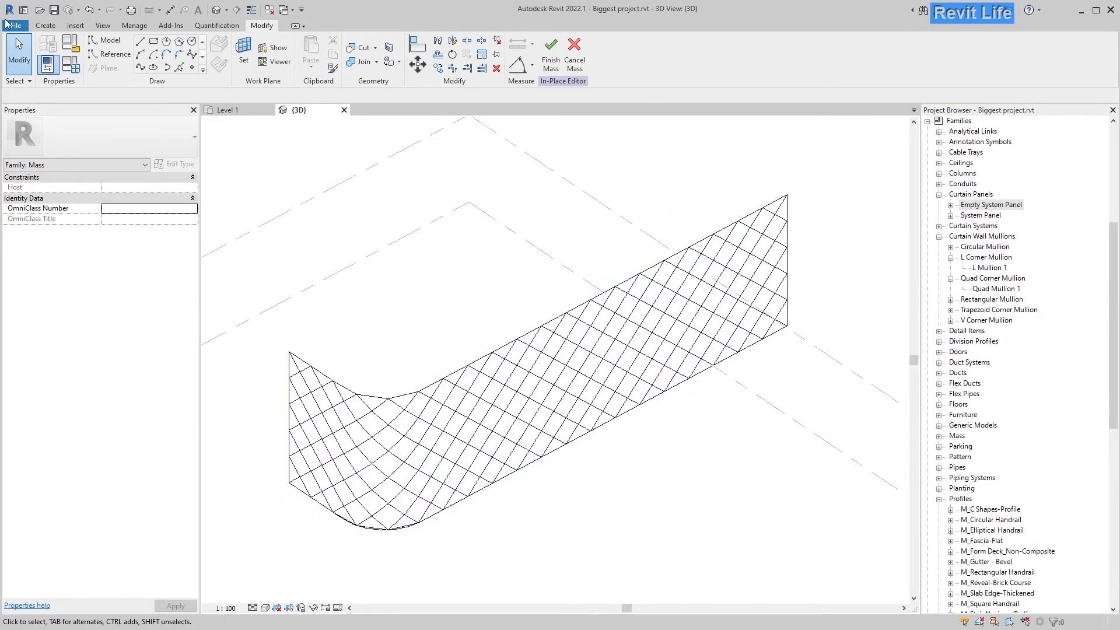
# Step: Create a new family from the Metric Curtain Panel Pattern Based.rft template
pyautogui.click(16, 25)
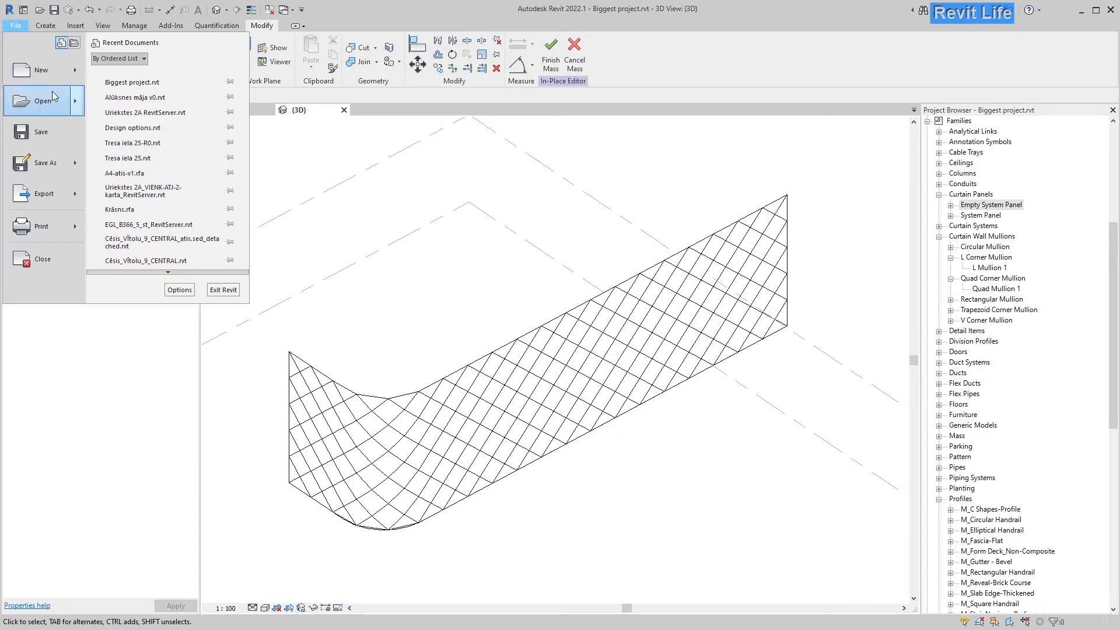
pyautogui.moveTo(55, 70)
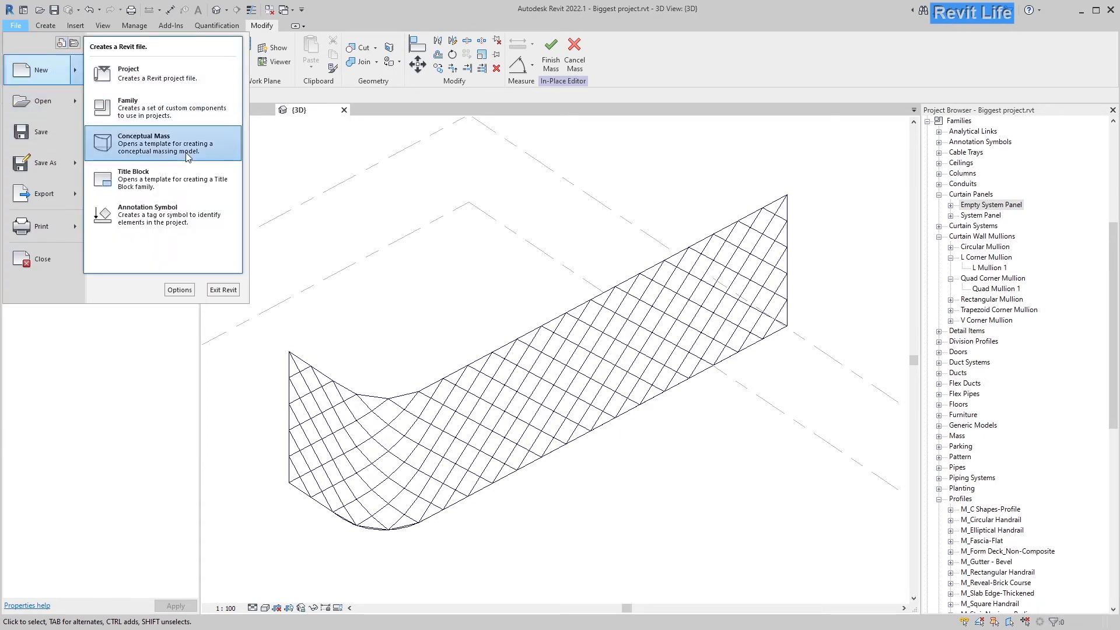
pyautogui.click(163, 107)
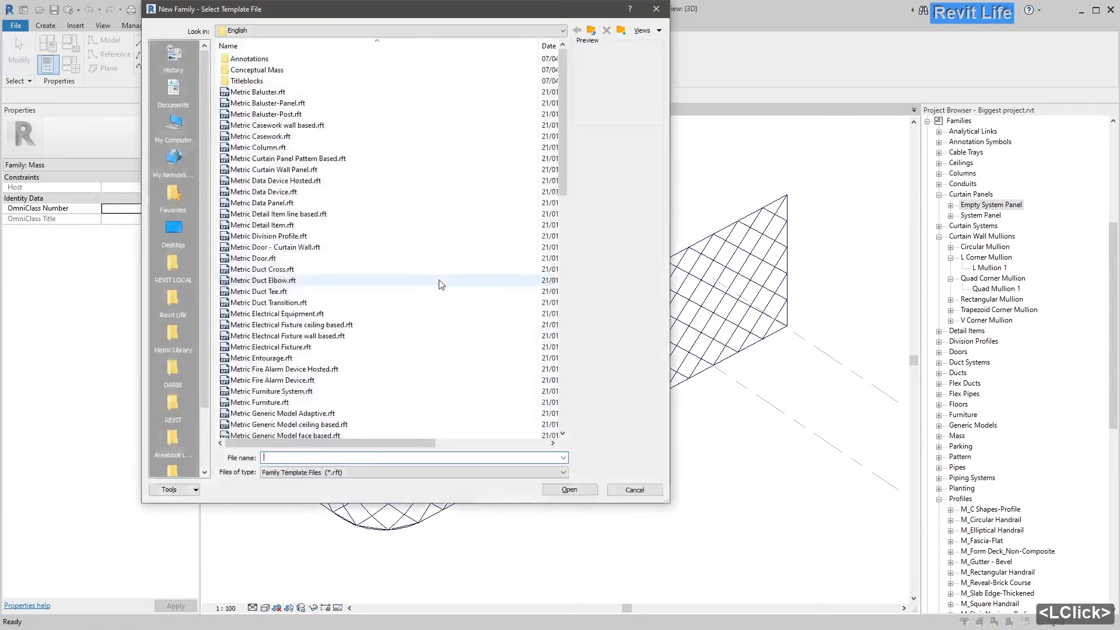
pyautogui.click(303, 159)
pyautogui.click(578, 490)
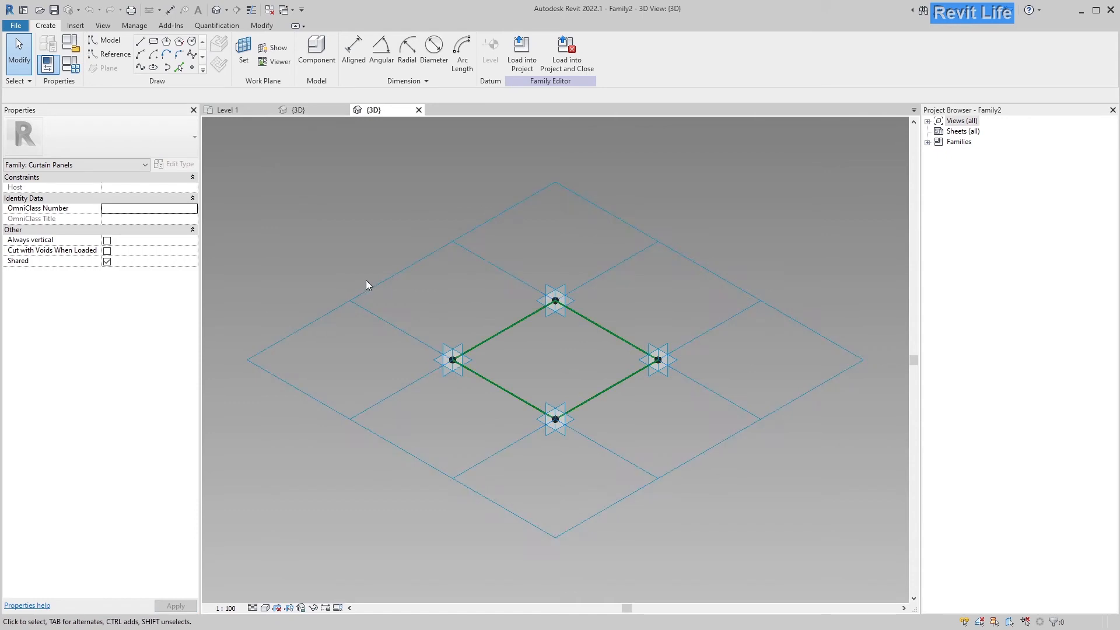
# Step: Change the tile pattern grid of the curtain panel family from Rectangle to Rhomboid
pyautogui.click(367, 284)
pyautogui.moveTo(376, 273); pyautogui.dragTo(343, 275, button='middle')
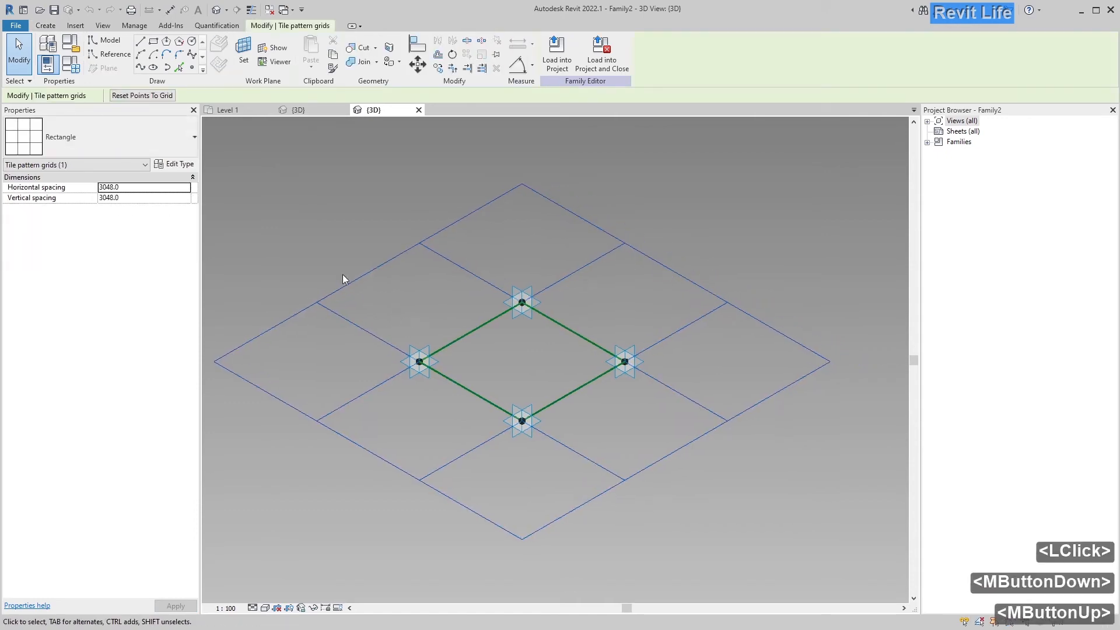
pyautogui.click(149, 137)
pyautogui.scroll(-2, 185, 331)
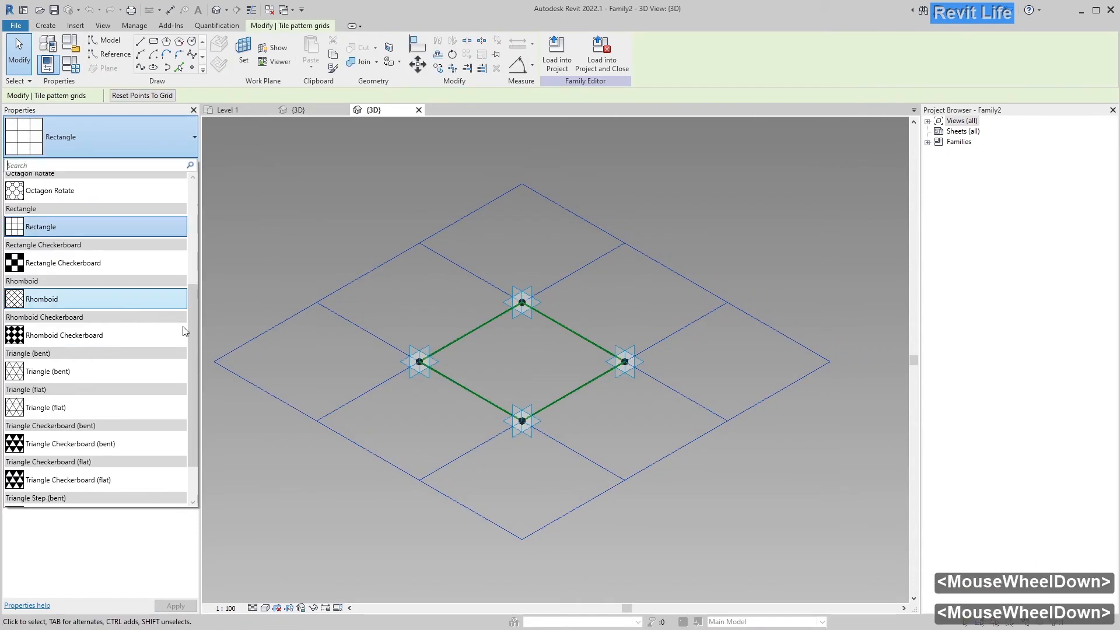
pyautogui.scroll(-2, 191, 337)
pyautogui.moveTo(188, 386)
pyautogui.mouseDown()
pyautogui.moveTo(195, 200)
pyautogui.moveTo(190, 379)
pyautogui.mouseUp()
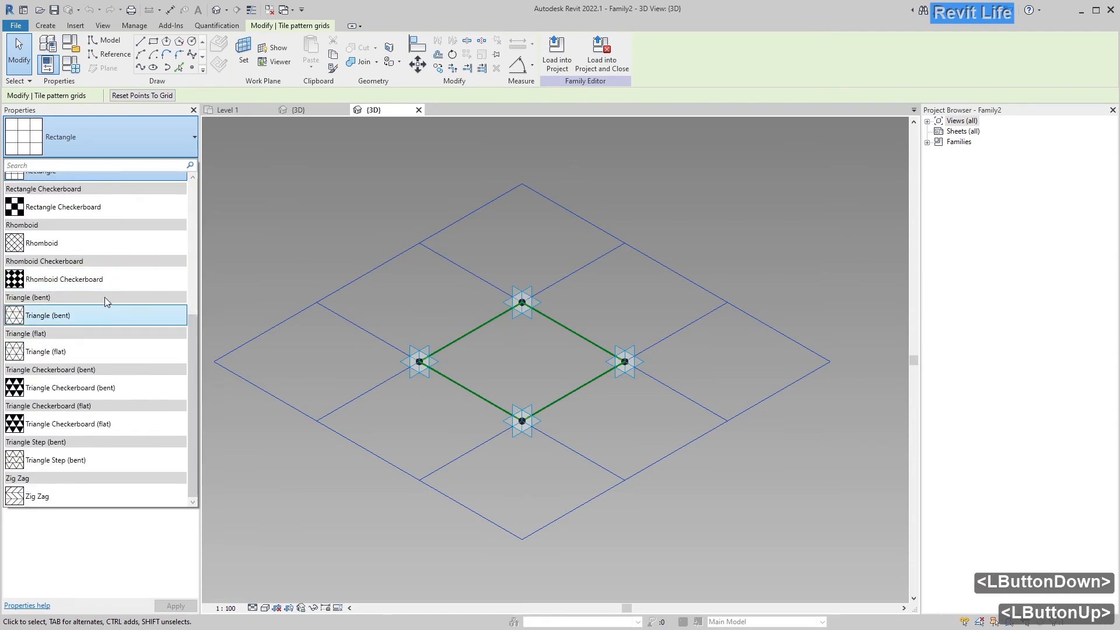
pyautogui.click(84, 243)
# Step: Create a flat planar surface form from the closed chain of four reference lines
pyautogui.middleClick(455, 312)
pyautogui.moveTo(456, 313)
pyautogui.keyDown('shift'); pyautogui.mouseDown(button='middle')
pyautogui.moveTo(468, 395)
pyautogui.moveTo(470, 315)
pyautogui.moveTo(465, 350)
pyautogui.moveTo(455, 328)
pyautogui.mouseUp(button='middle'); pyautogui.keyUp('shift')
pyautogui.scroll(2, 470, 315)
pyautogui.click(371, 317)
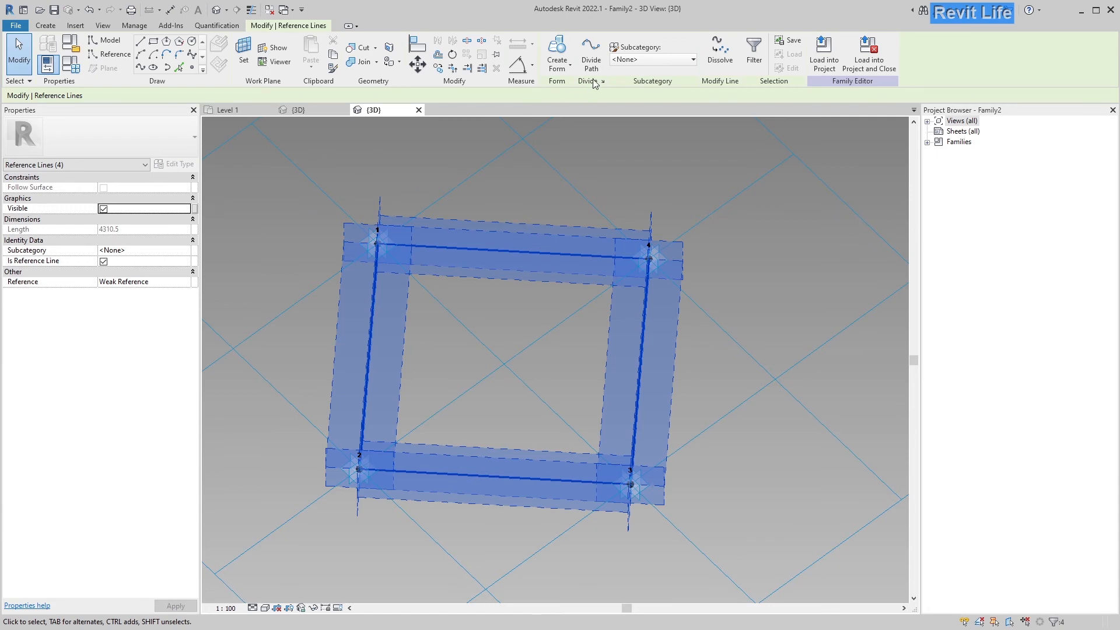
pyautogui.click(560, 56)
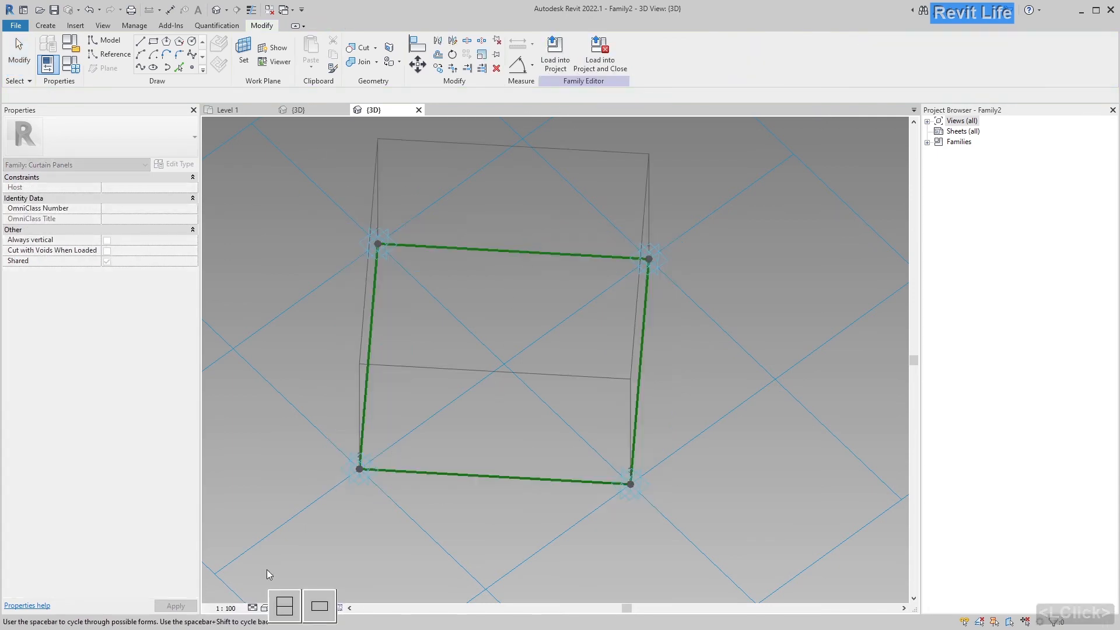
pyautogui.click(326, 608)
# Step: Save the family to the Desktop as Curtain panel rhomboid
pyautogui.scroll(-1, 344, 363)
pyautogui.moveTo(344, 366); pyautogui.dragTo(362, 366, button='middle')
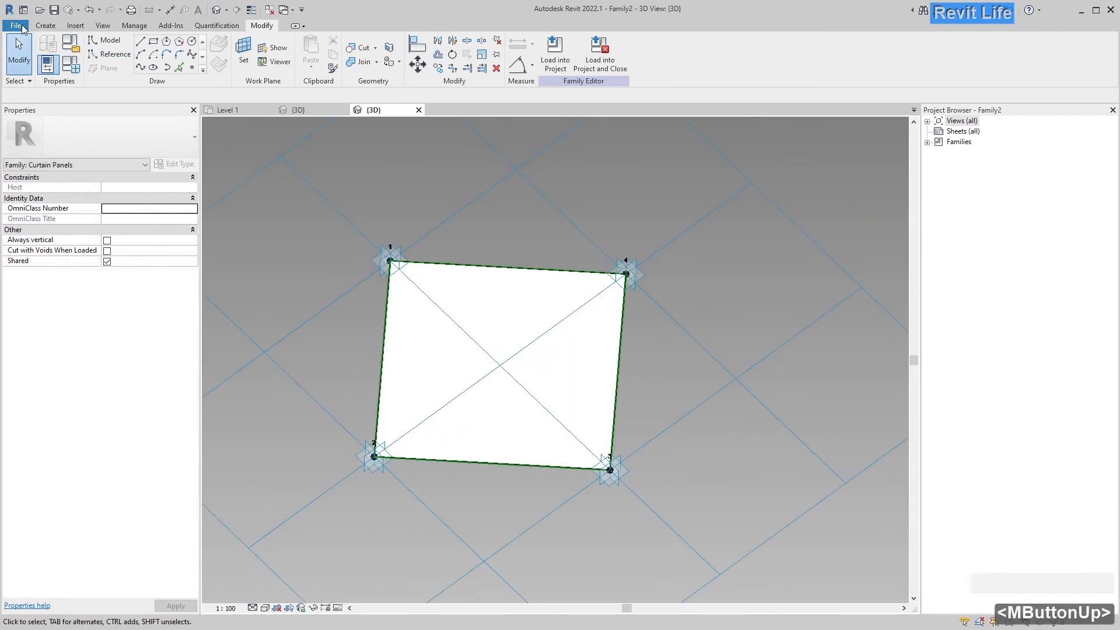
pyautogui.click(15, 25)
pyautogui.click(50, 130)
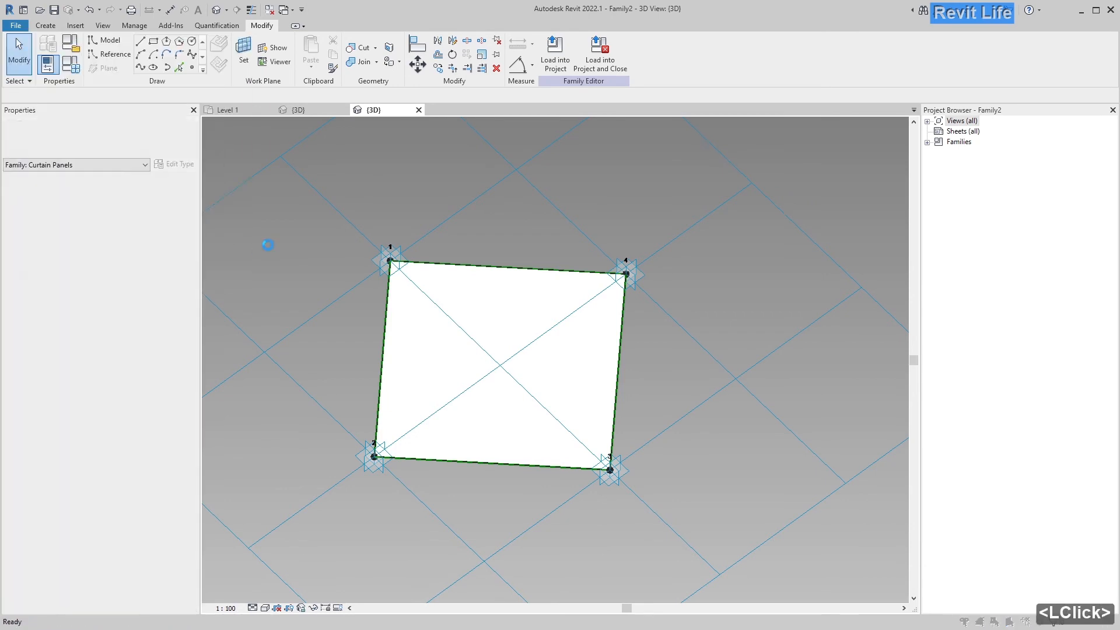
pyautogui.write('Curtain paner')
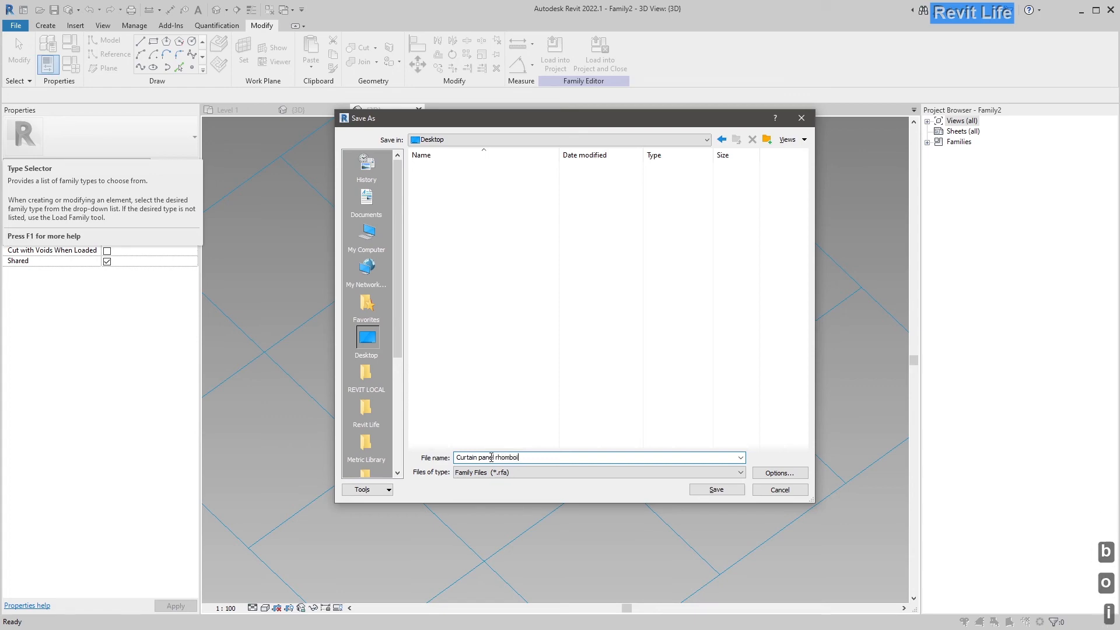
pyautogui.click(716, 489)
# Step: Load the finished rhomboid curtain panel family into the Biggest project.rvt project
pyautogui.middleClick(344, 309)
pyautogui.press('Tab')
pyautogui.click(344, 310)
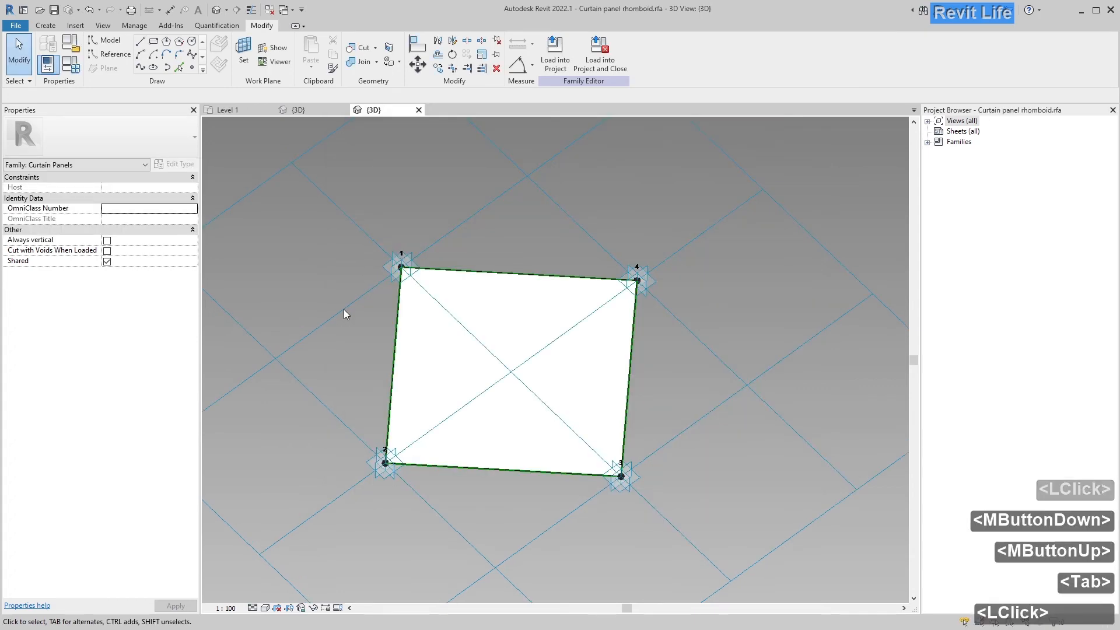
pyautogui.scroll(-6, 344, 309)
pyautogui.moveTo(344, 309); pyautogui.dragTo(451, 305, button='middle')
pyautogui.click(479, 228)
pyautogui.click(559, 58)
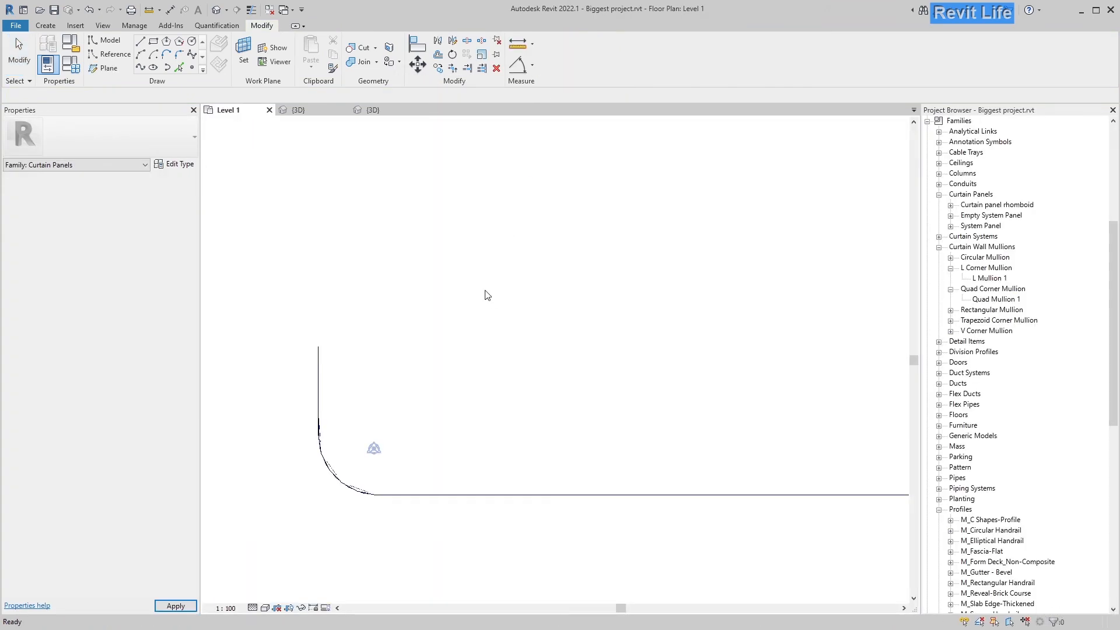
# Step: Apply the Curtain panel rhomboid component to the divided surface of the facade mass in the project's 3D view
pyautogui.scroll(-2, 445, 293)
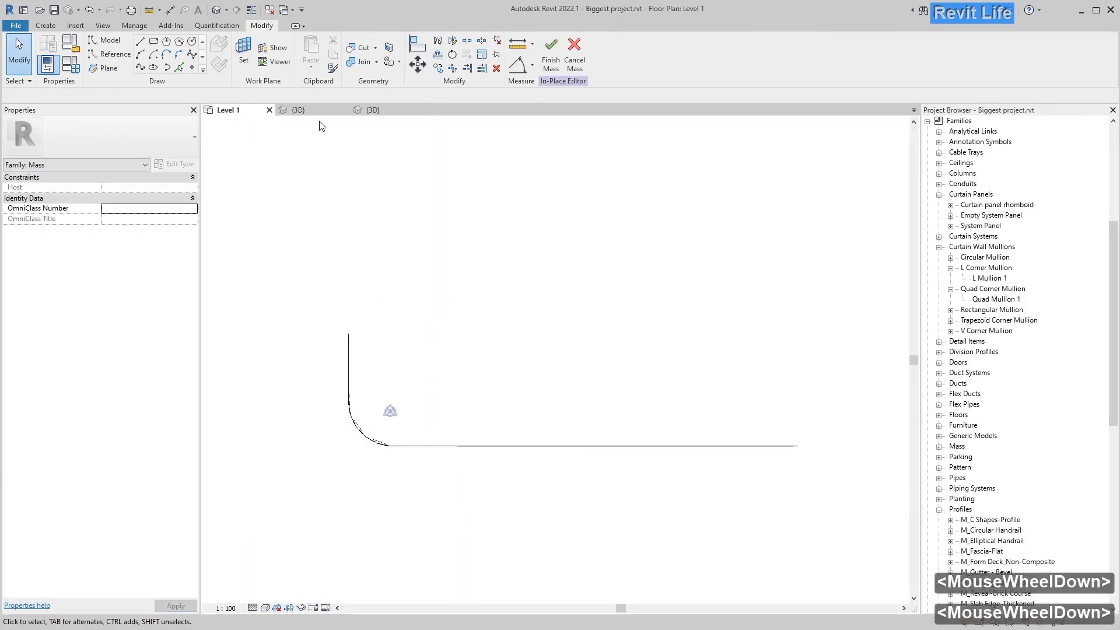
pyautogui.click(296, 110)
pyautogui.click(403, 415)
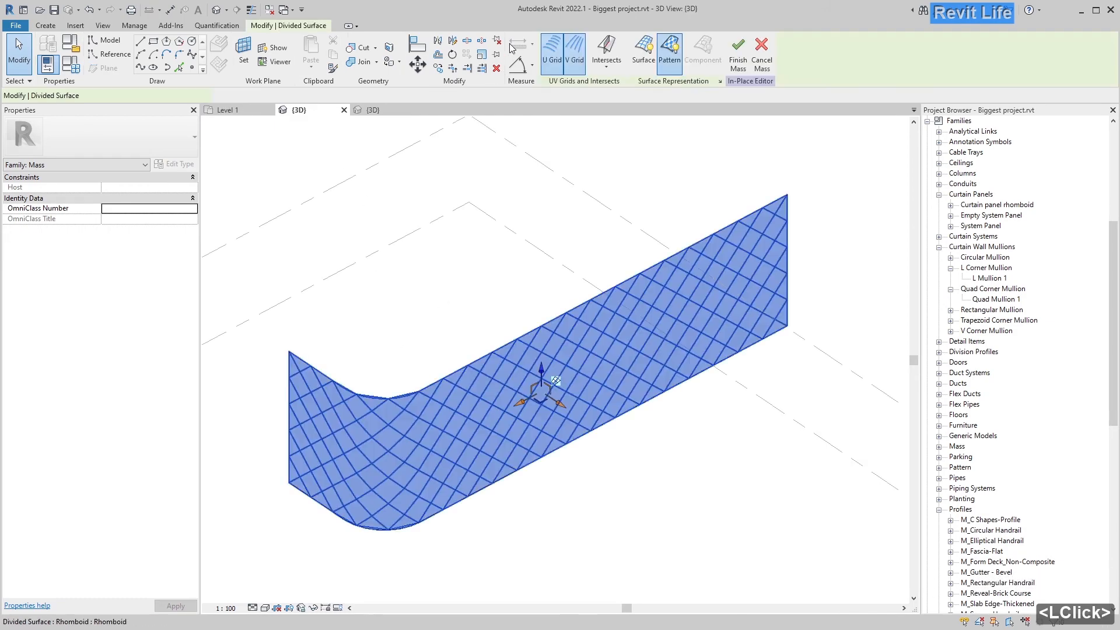
pyautogui.click(141, 129)
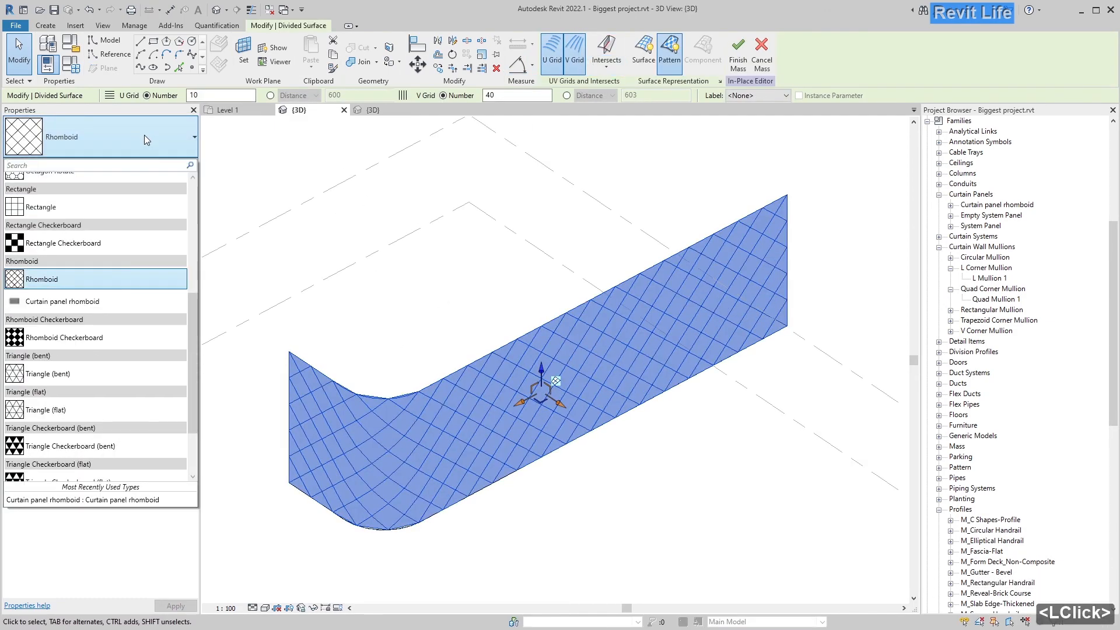
pyautogui.click(74, 301)
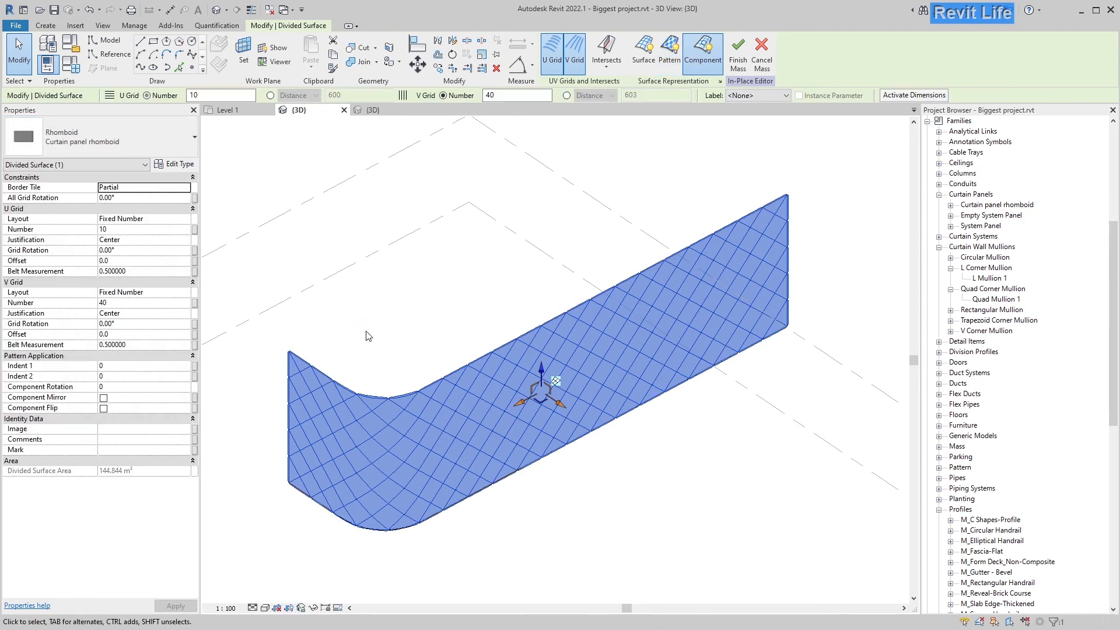
pyautogui.click(368, 334)
# Step: Select a single rhomboid panel near the facade's curve and examine the panels from several angles
pyautogui.moveTo(368, 336); pyautogui.dragTo(385, 362, button='middle')
pyautogui.press('Tab')
pyautogui.press('Tab')
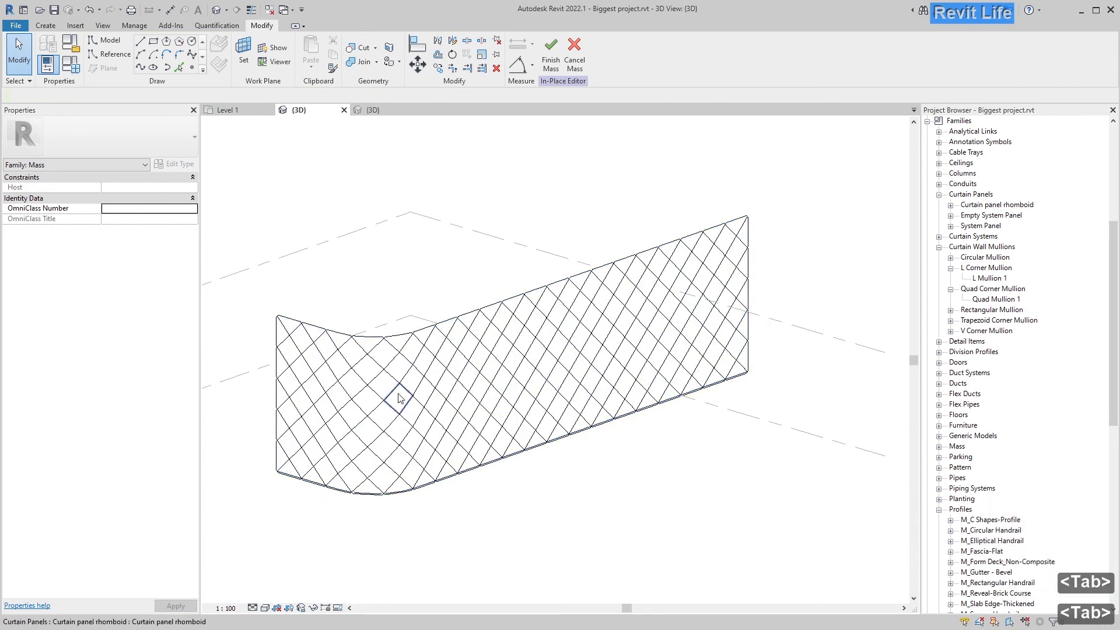
pyautogui.click(397, 408)
pyautogui.scroll(8, 396, 405)
pyautogui.keyDown('shift'); pyautogui.moveTo(367, 393); pyautogui.dragTo(498, 364, button='middle'); pyautogui.keyUp('shift')
pyautogui.scroll(-5, 356, 372)
pyautogui.middleClick(435, 373)
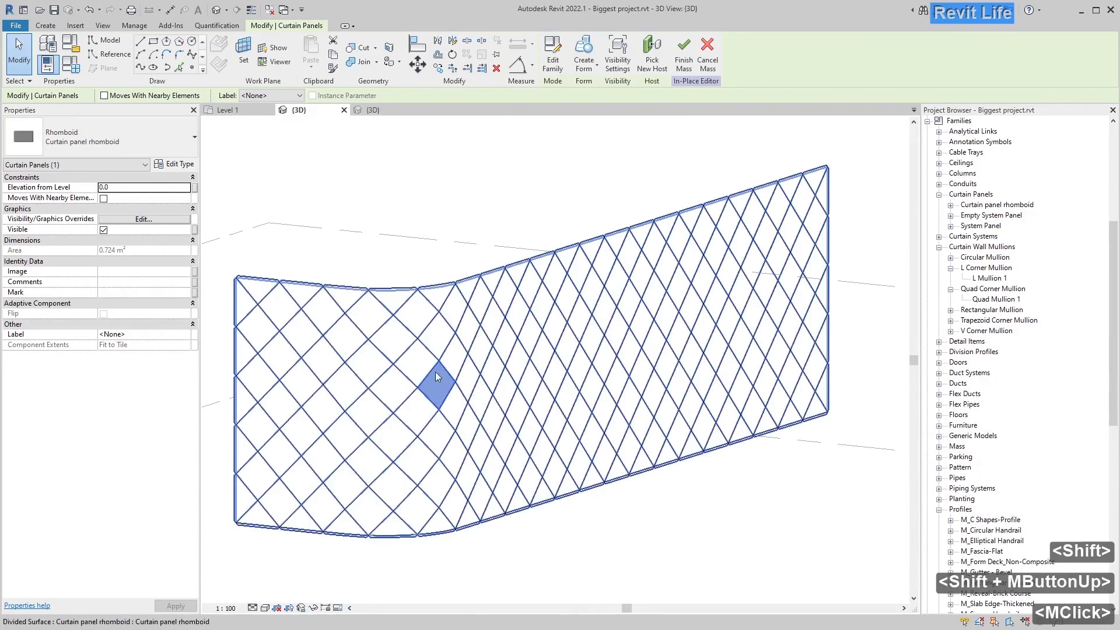
pyautogui.scroll(3, 417, 369)
pyautogui.press('Tab')
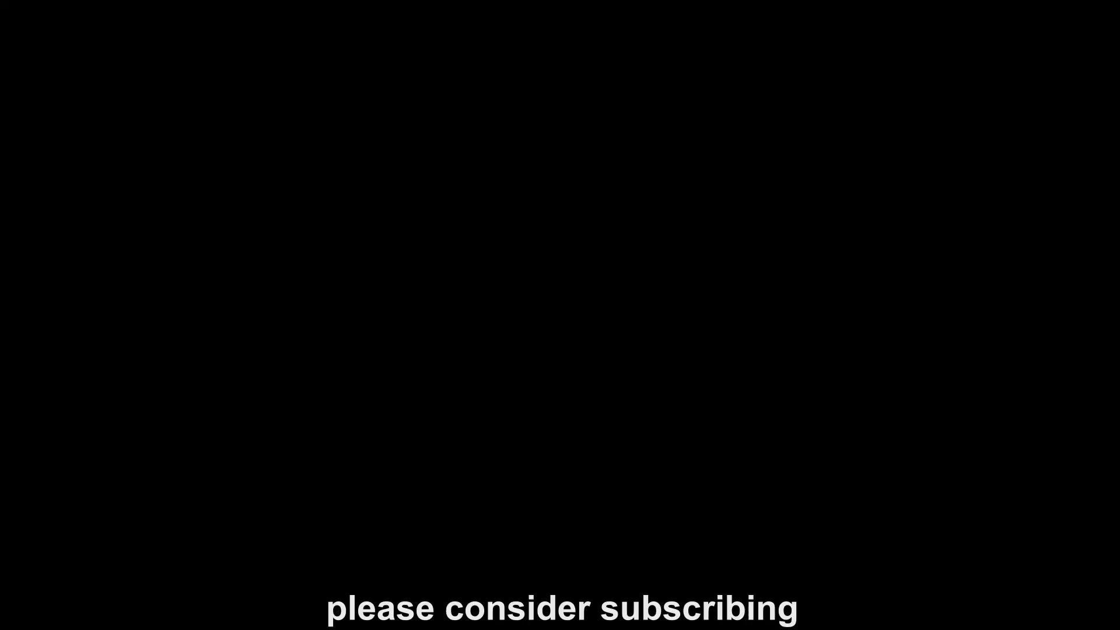